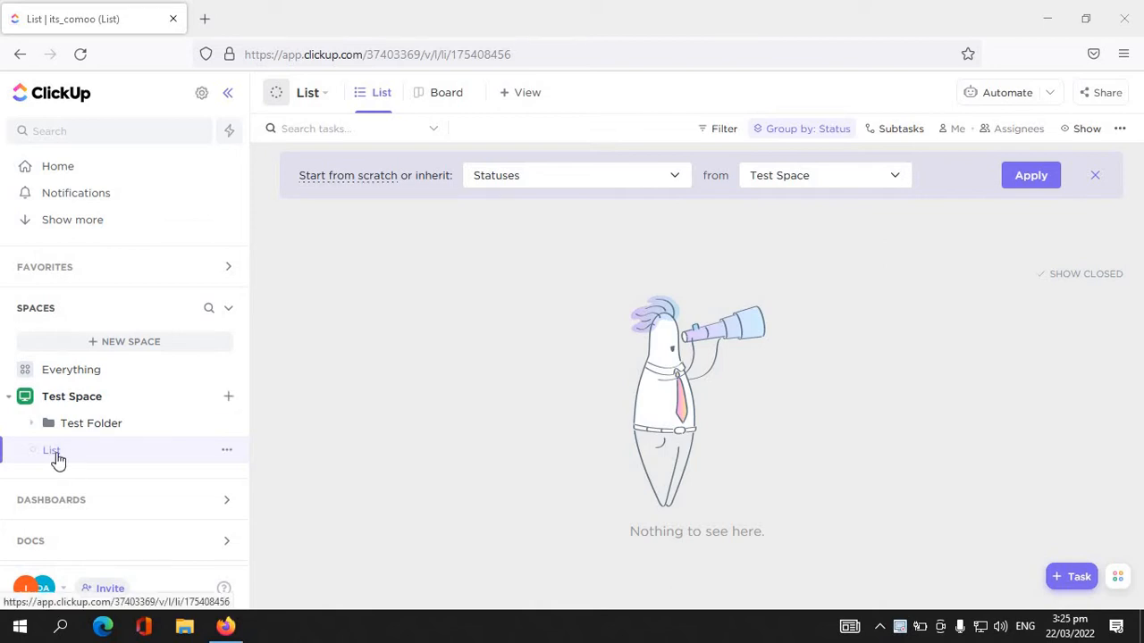
Step: Open Test Folder in Test Space and add a task named "Task 1" to its first list, List
{"action": "left_click", "coordinate": [115, 429]}
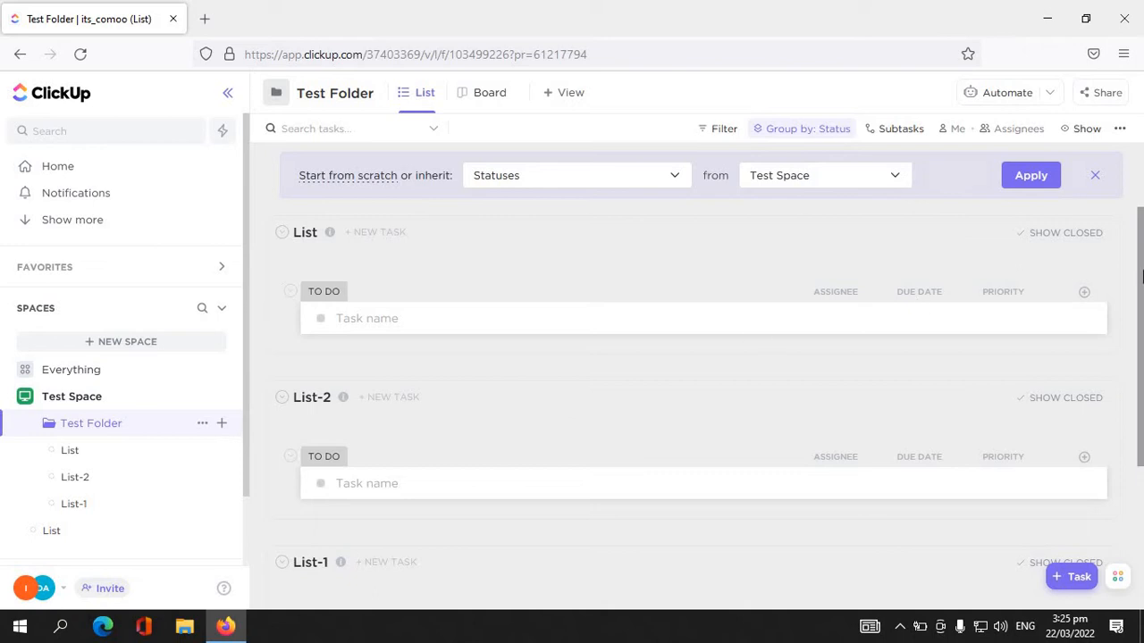
{"action": "left_click_drag", "start_coordinate": [1142, 279], "coordinate": [1133, 320]}
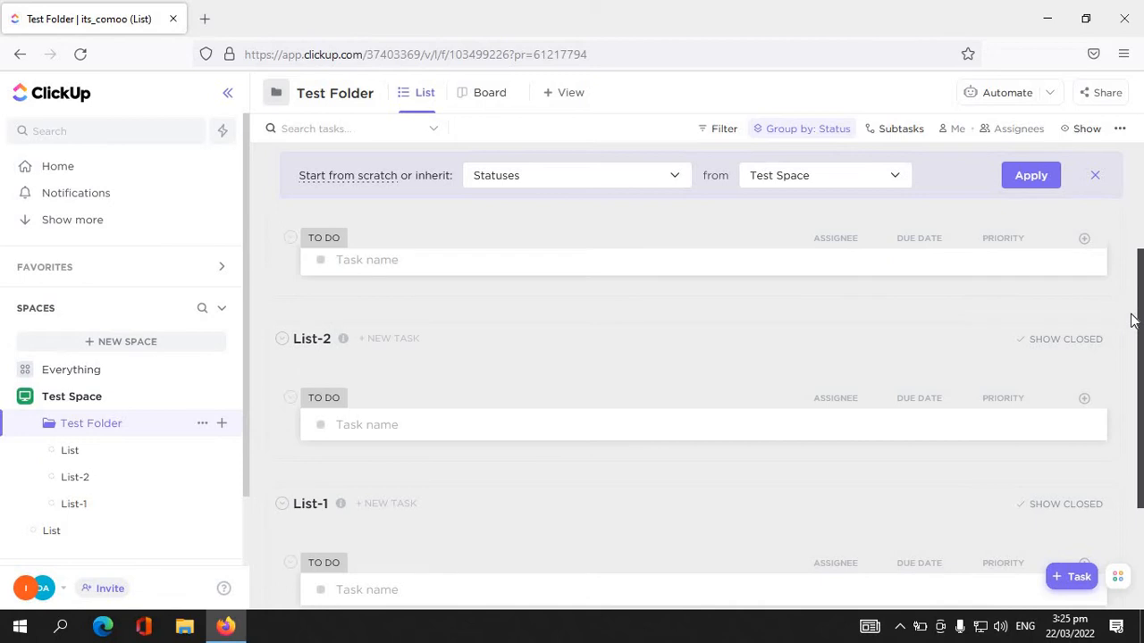
{"action": "left_click_drag", "start_coordinate": [1133, 320], "coordinate": [1140, 214]}
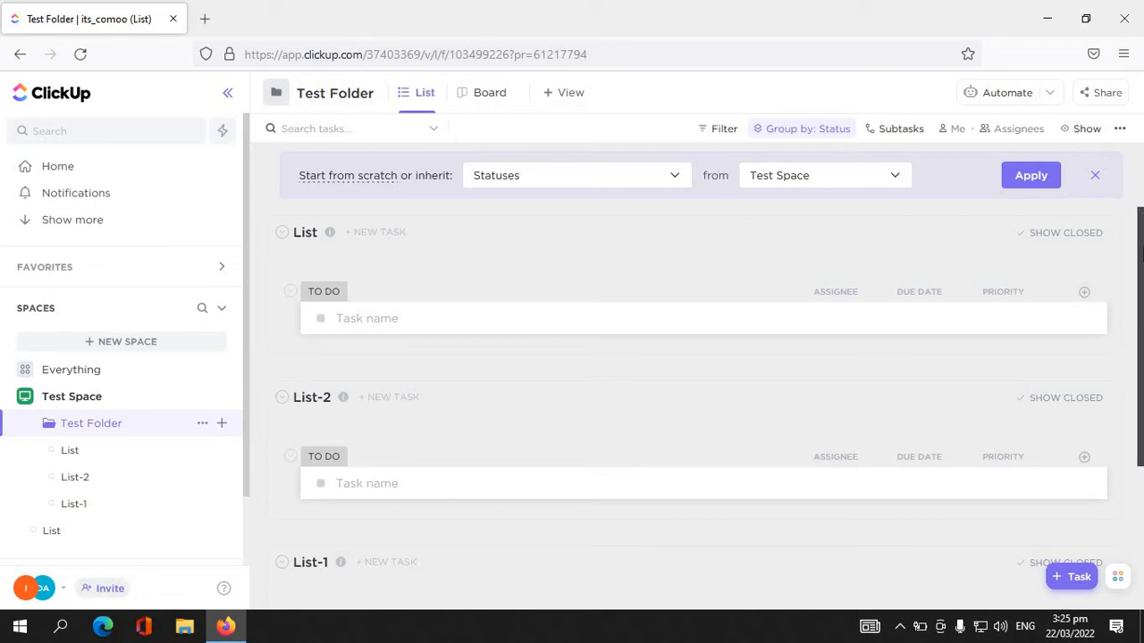
{"action": "mouse_move", "coordinate": [1141, 256]}
{"action": "left_mouse_down"}
{"action": "mouse_move", "coordinate": [1141, 303]}
{"action": "mouse_move", "coordinate": [1142, 262]}
{"action": "left_mouse_up"}
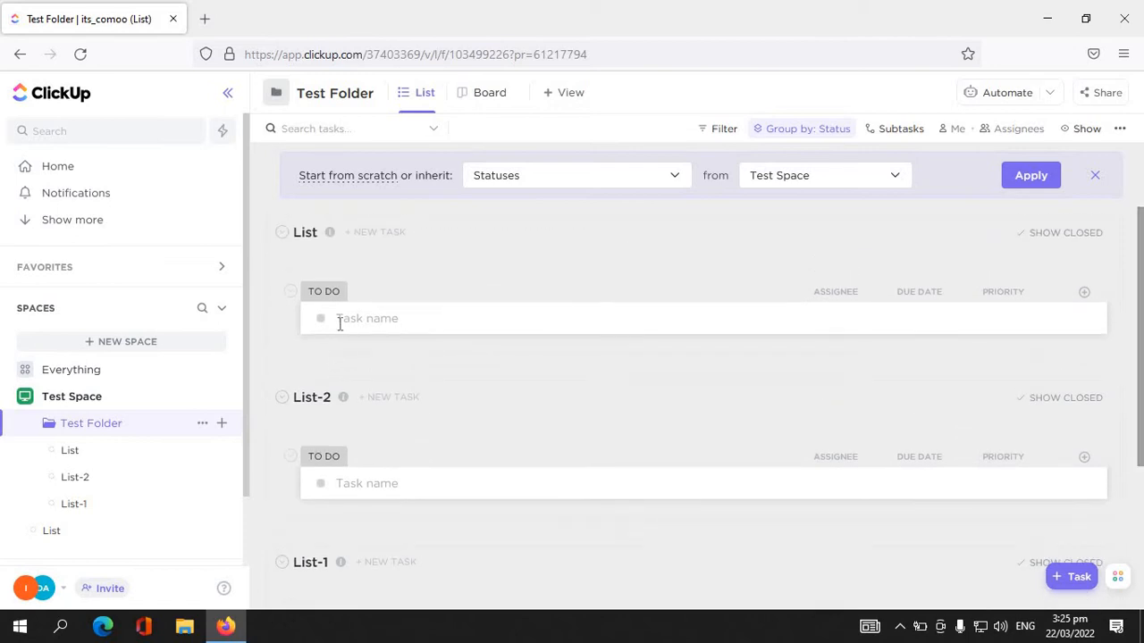
{"action": "left_click", "coordinate": [339, 320]}
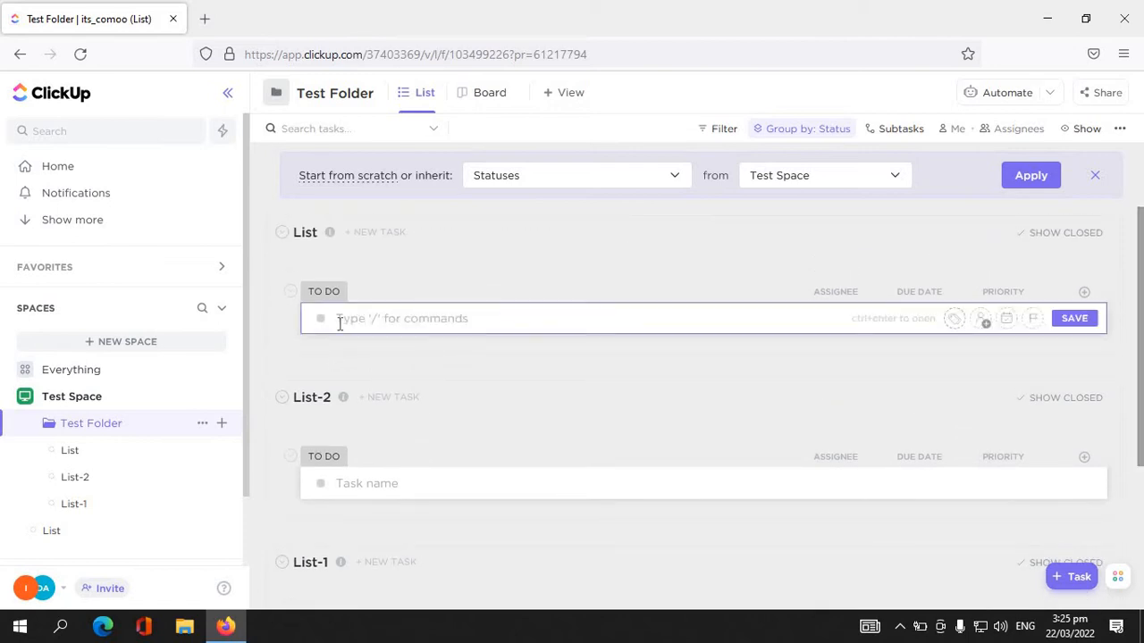
{"action": "type", "text": "Task 1"}
{"action": "key", "text": "Return"}
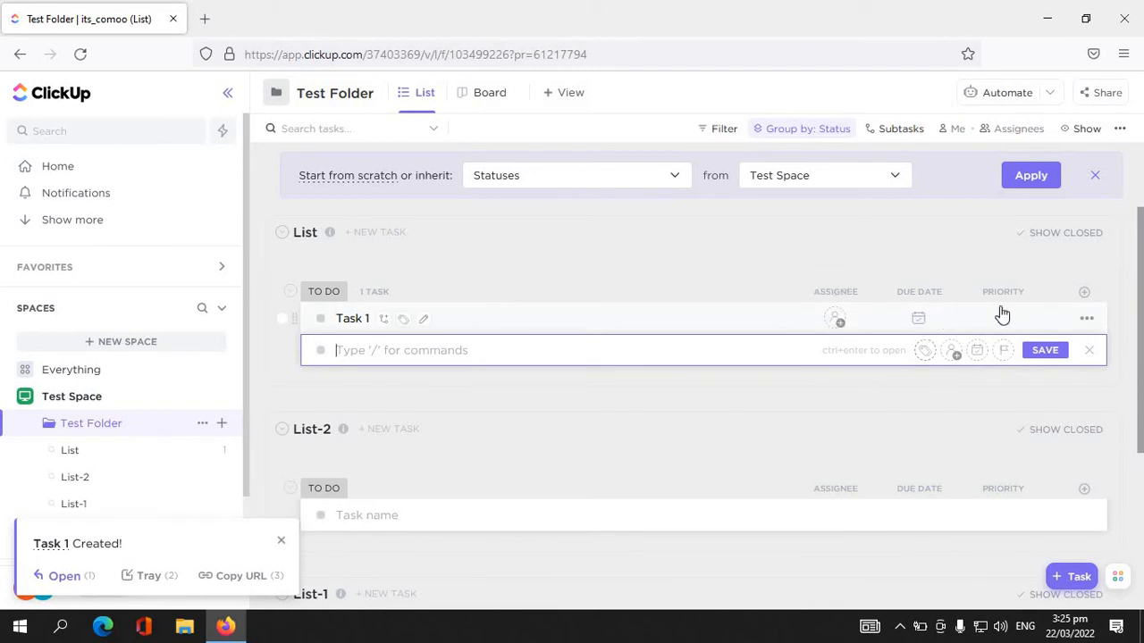
{"action": "left_click", "coordinate": [1091, 350]}
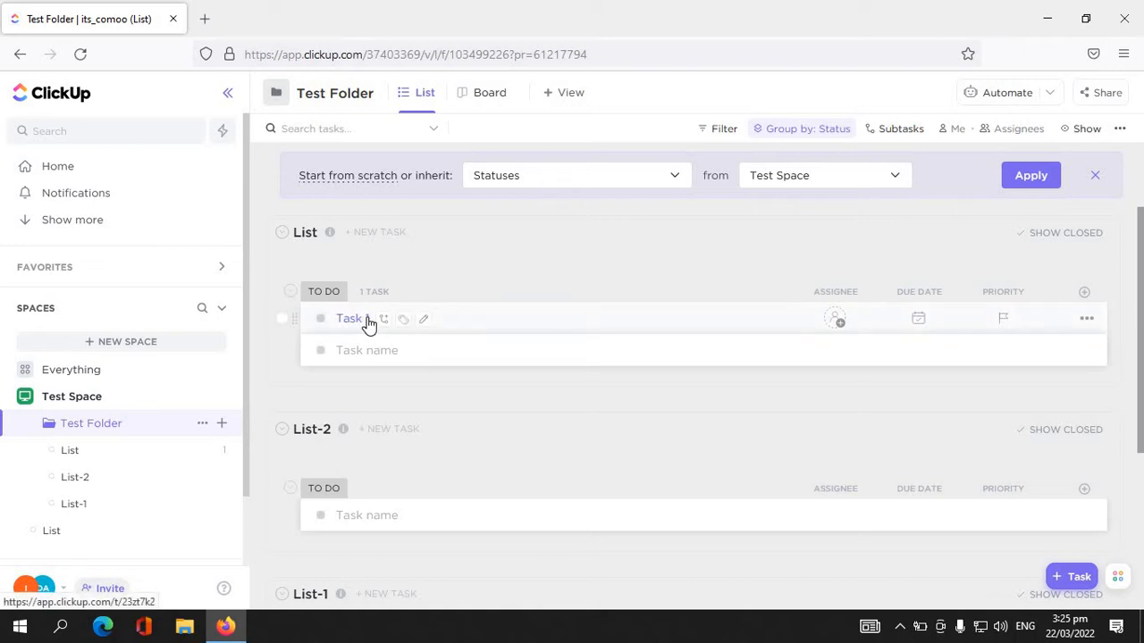
Step: Start a new task with the full task form and name it "Task Name"
{"action": "left_click", "coordinate": [1077, 583]}
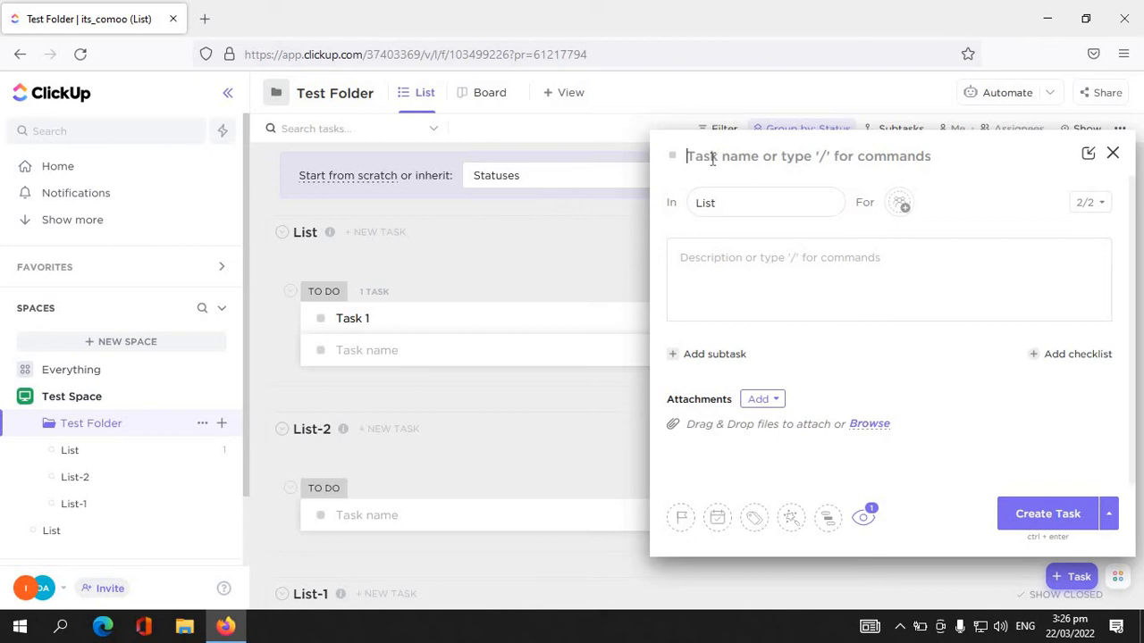
{"action": "type", "text": "Task"}
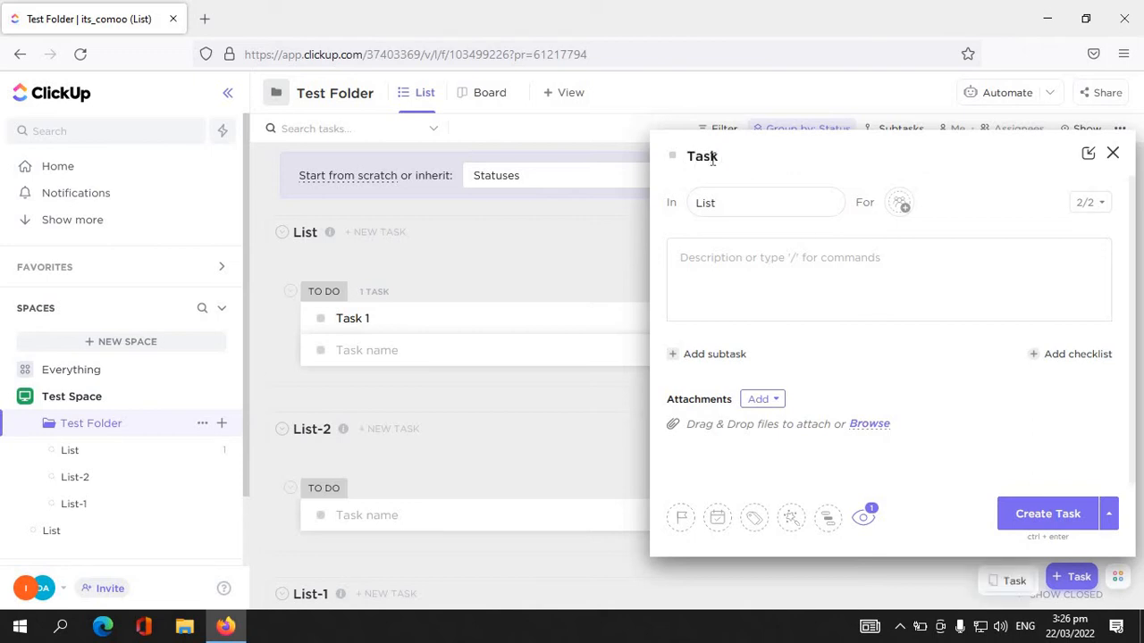
{"action": "type", "text": " Name"}
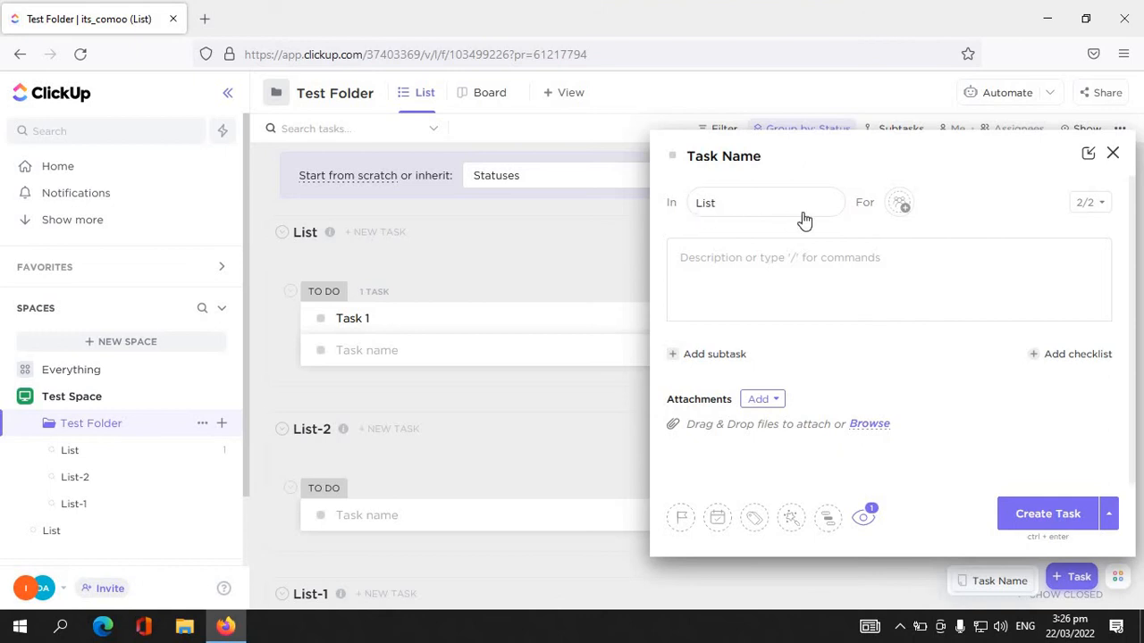
{"action": "left_click", "coordinate": [732, 217]}
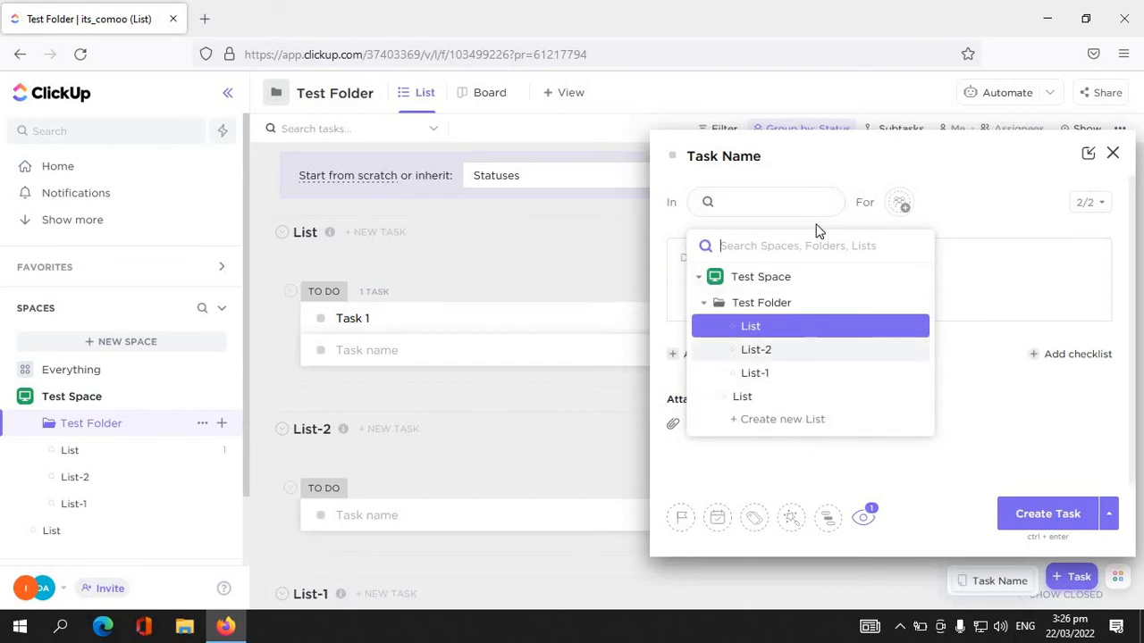
{"action": "left_click", "coordinate": [842, 188]}
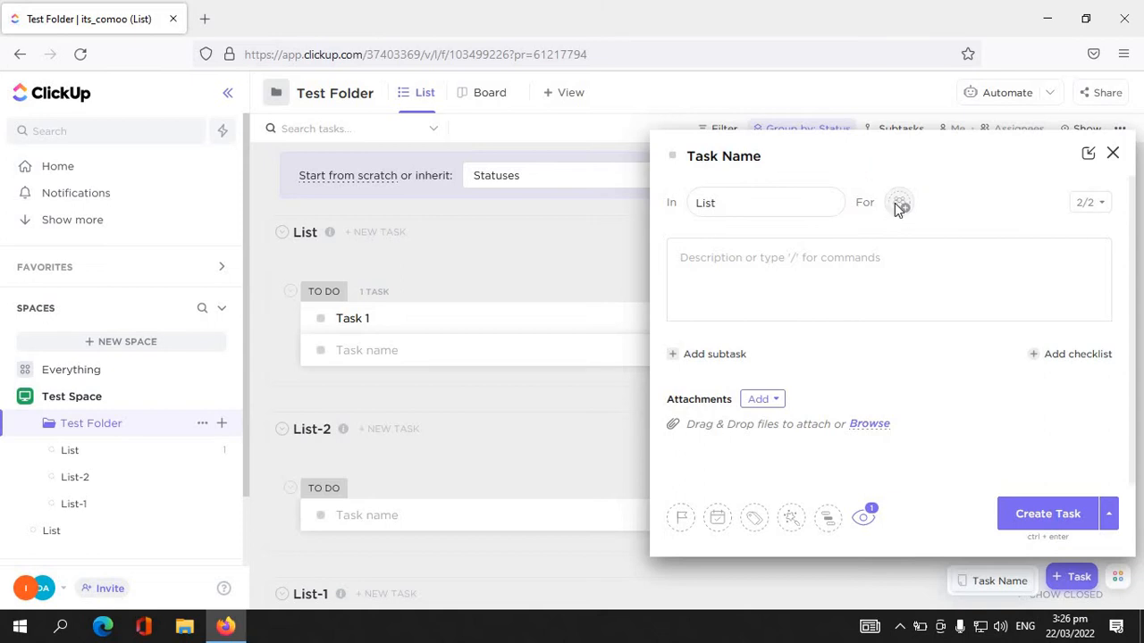
{"action": "left_click", "coordinate": [898, 206]}
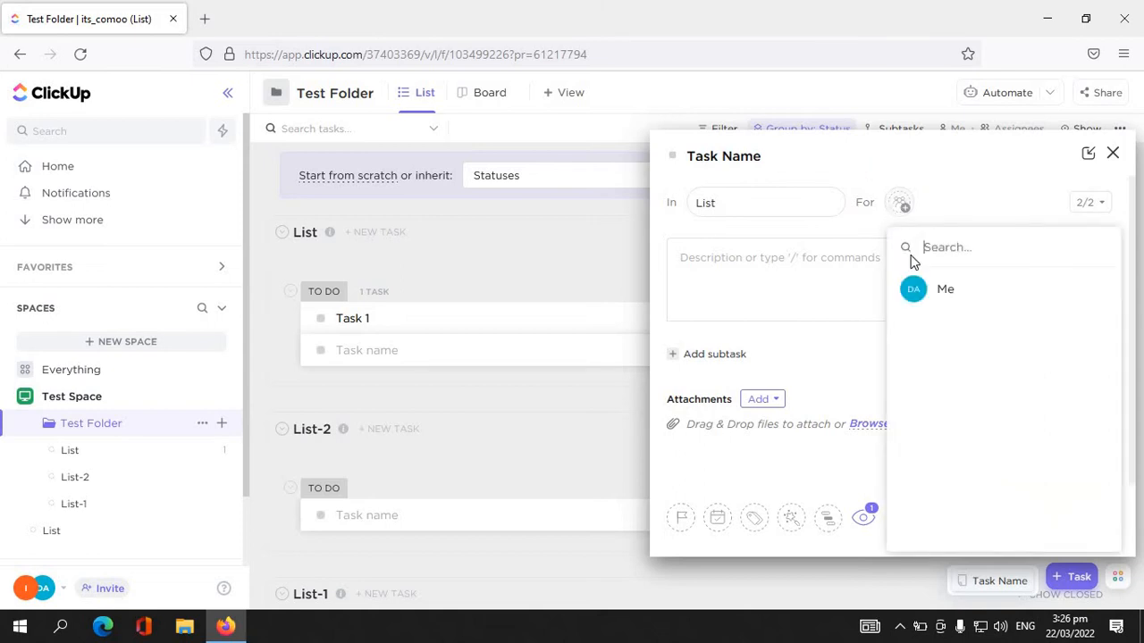
{"action": "left_click", "coordinate": [958, 198]}
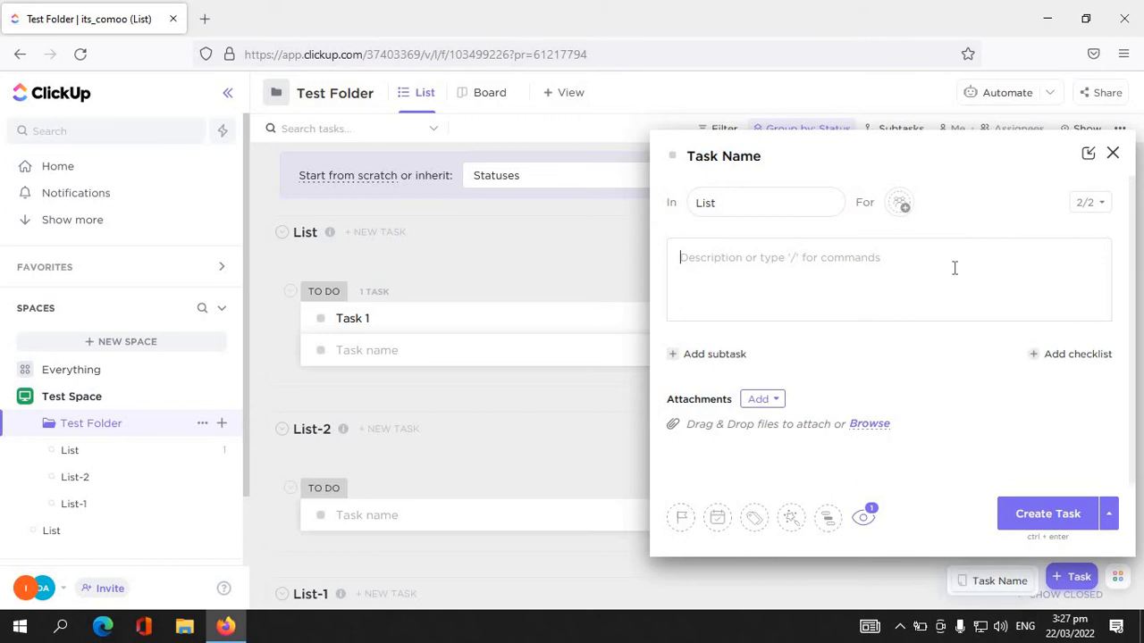
Step: Enter the task description "This is a description for the task" and format it as a check list item
{"action": "type", "text": "Thisis"}
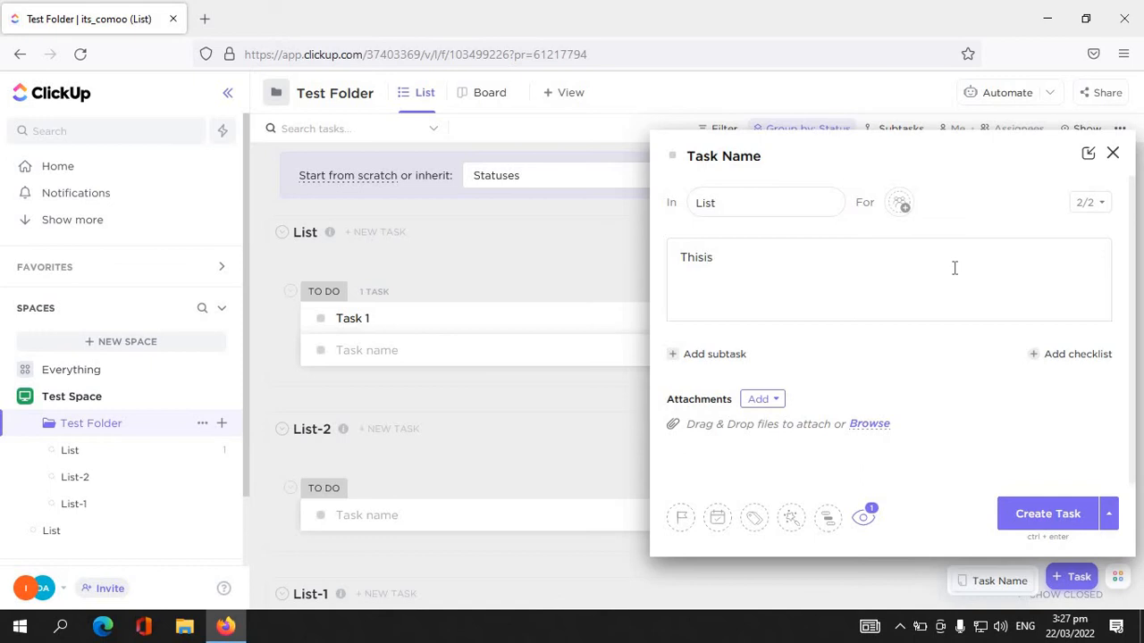
{"action": "key", "text": "BackSpace"}
{"action": "key", "text": "BackSpace"}
{"action": "type", "text": "s a"}
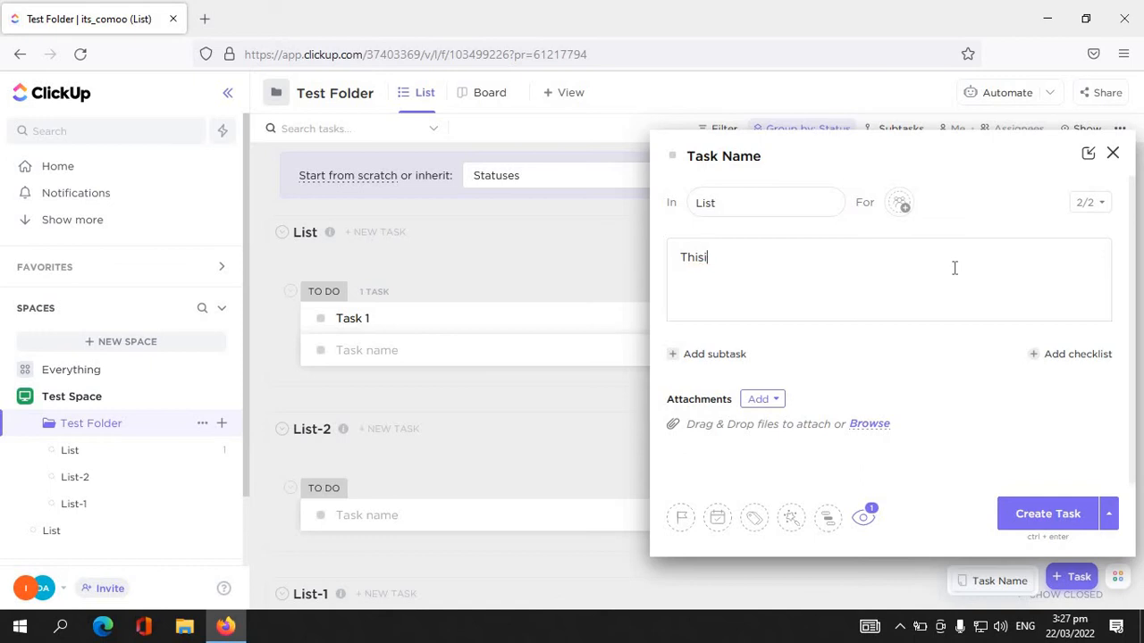
{"action": "key", "text": "BackSpace"}
{"action": "type", "text": "is a description for th"}
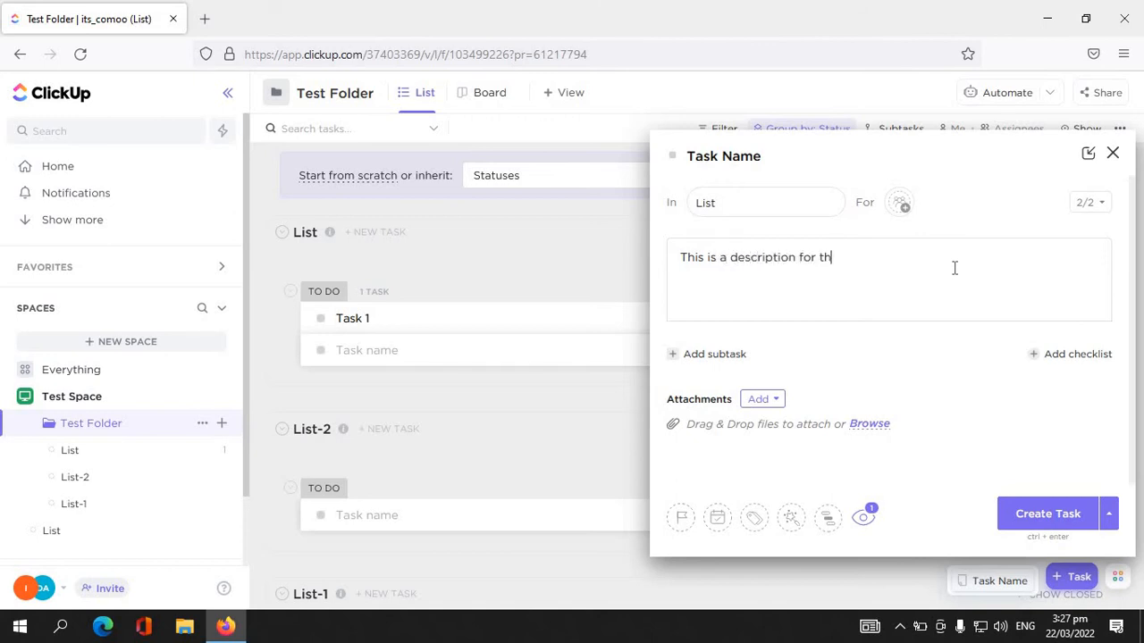
{"action": "type", "text": "e task /"}
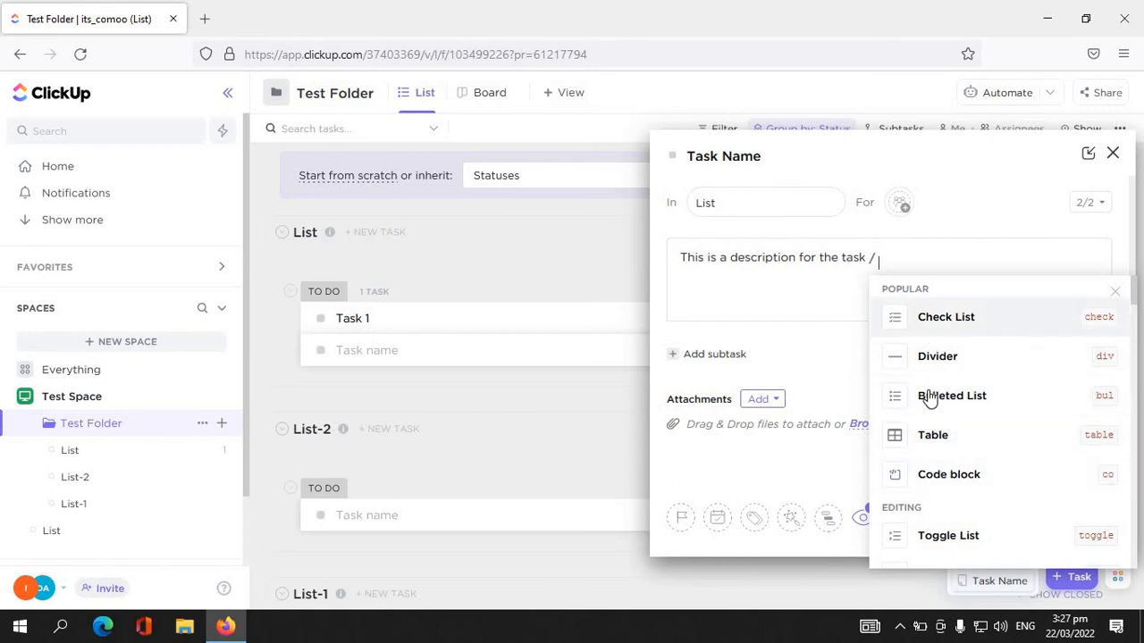
{"action": "left_click", "coordinate": [930, 323]}
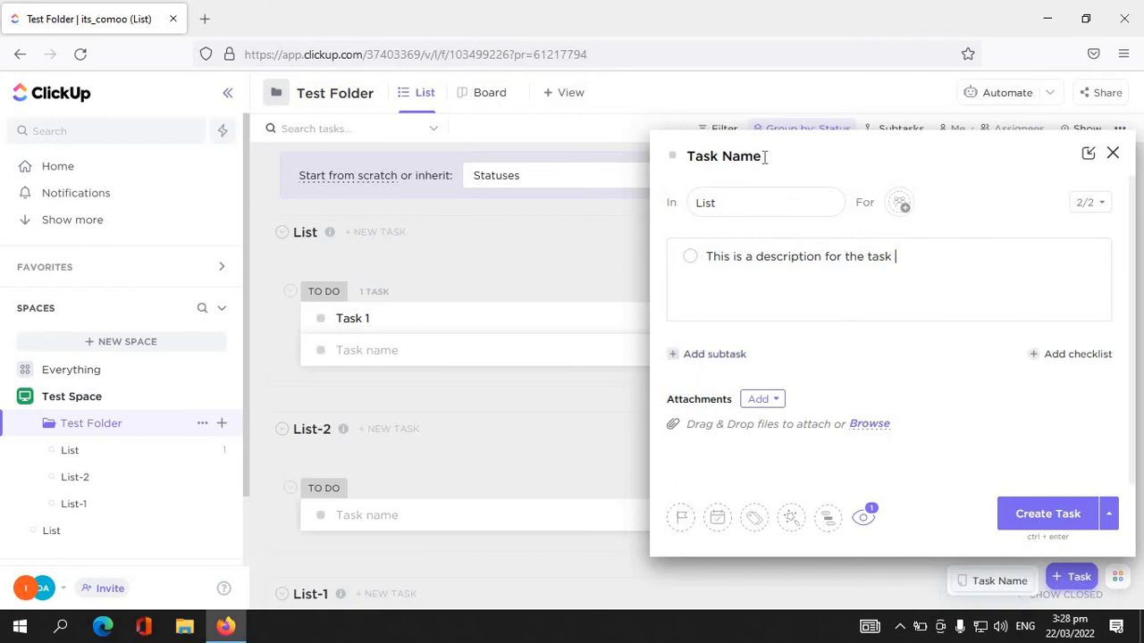
Step: Add a subtask named "This is a subtask" to the new task, leaving no empty subtask row
{"action": "left_click", "coordinate": [708, 357]}
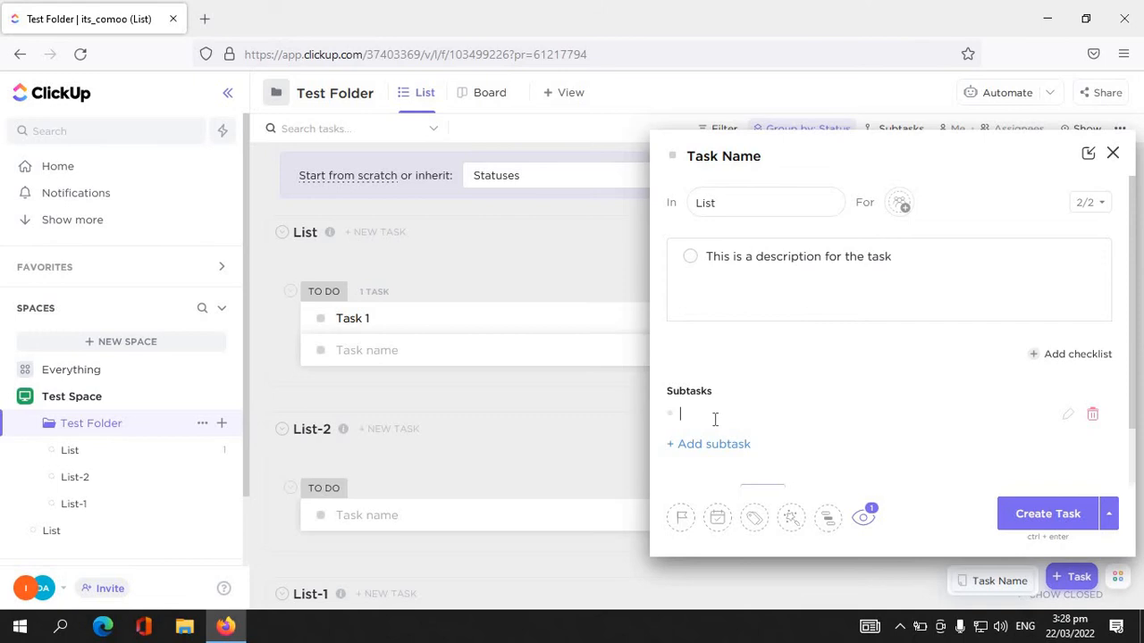
{"action": "type", "text": "This is a subtask"}
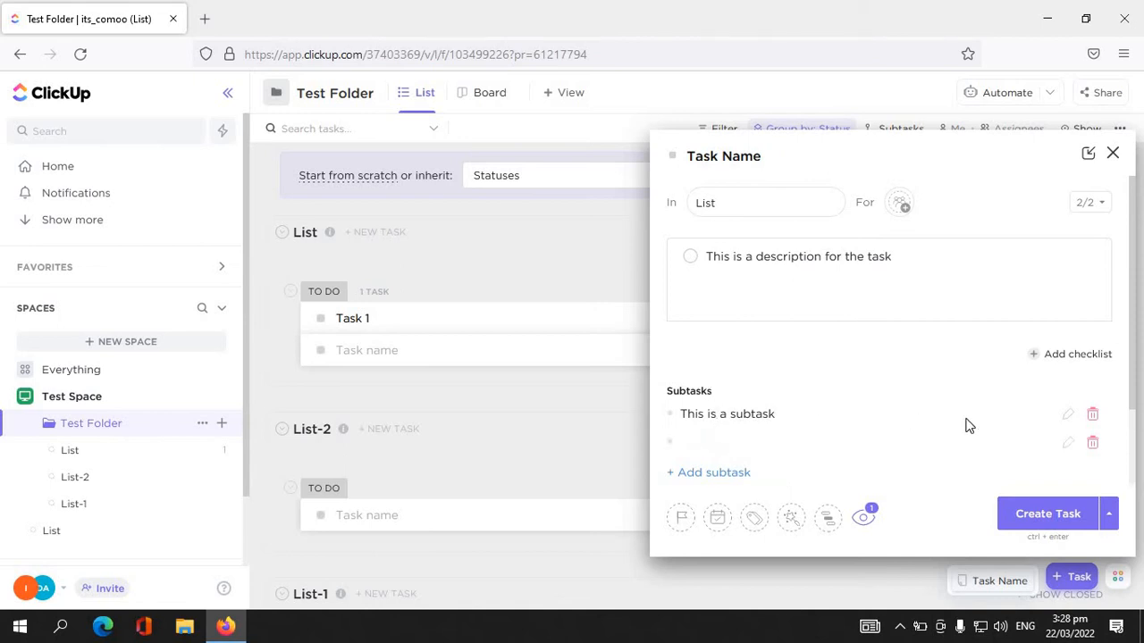
{"action": "left_click", "coordinate": [715, 378]}
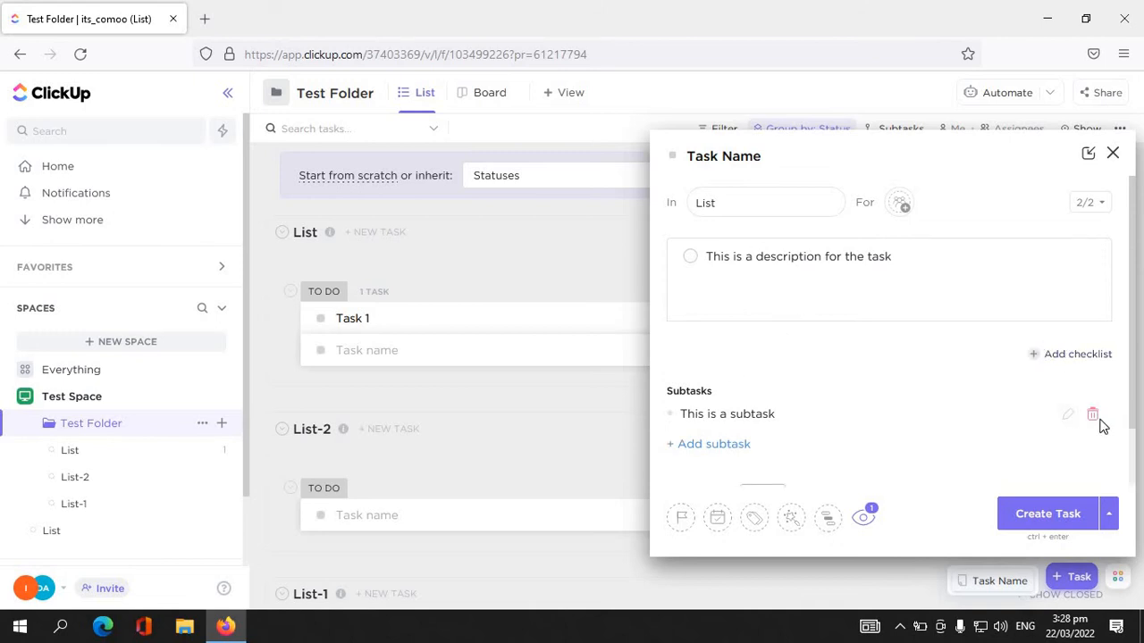
Step: Add a checklist to the new task with the item "This a checklist"
{"action": "left_click", "coordinate": [1041, 360]}
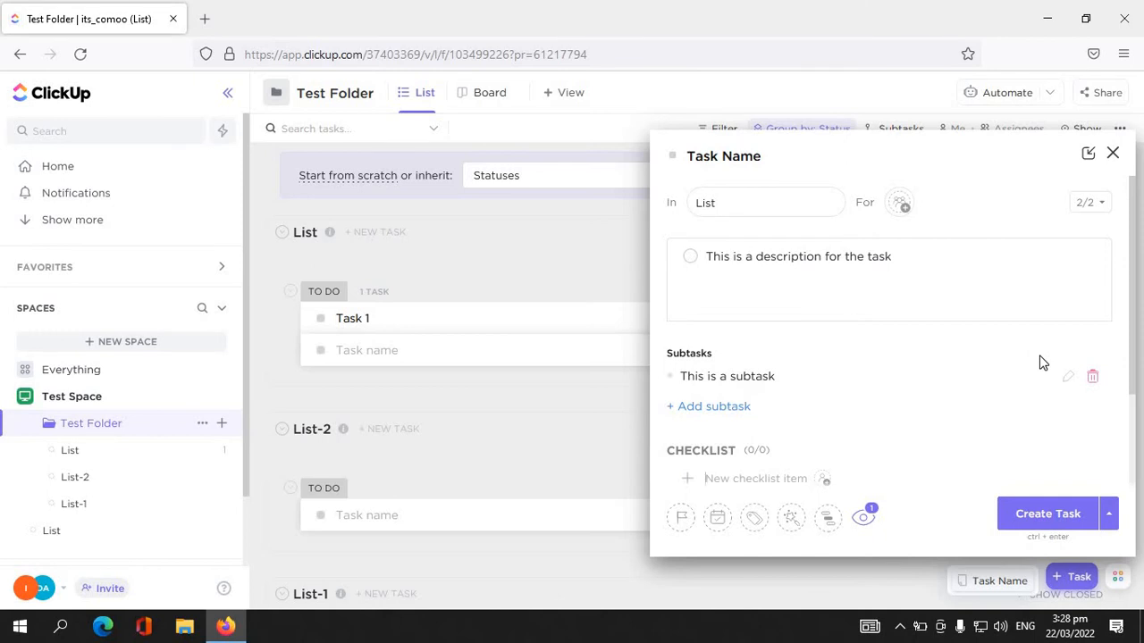
{"action": "type", "text": "Th"}
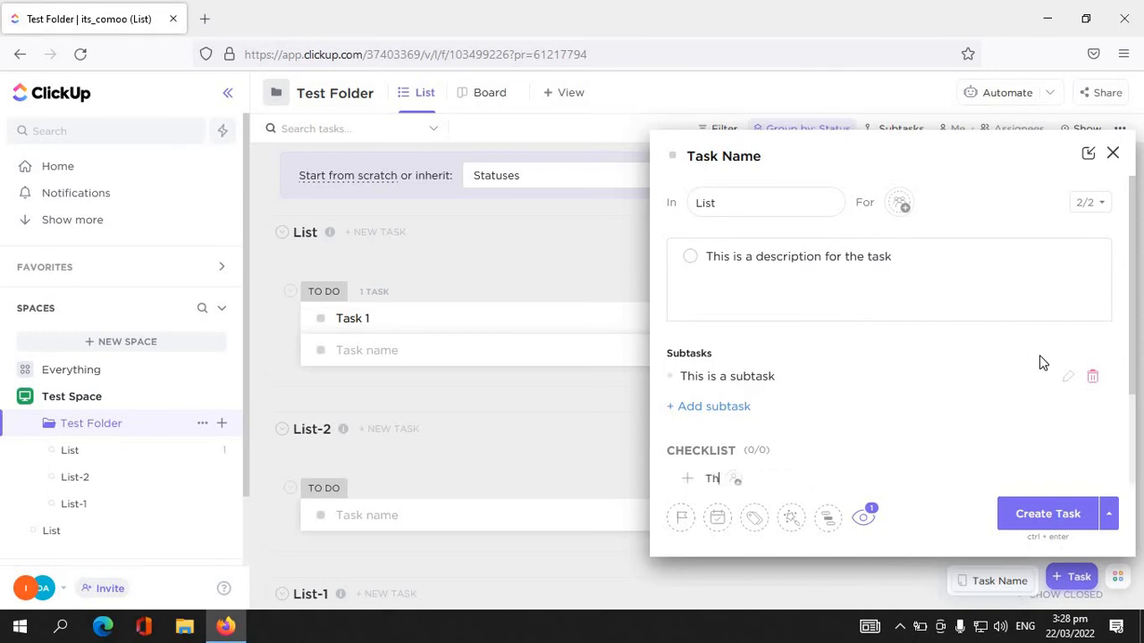
{"action": "type", "text": "is a checklist"}
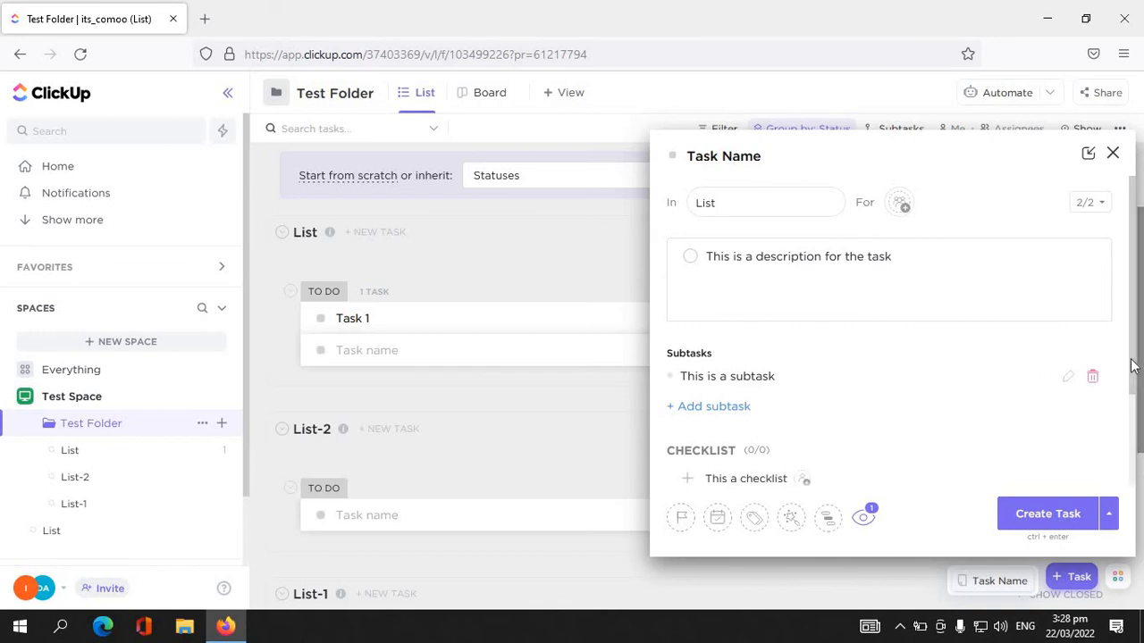
{"action": "scroll", "coordinate": [1130, 410], "scroll_direction": "down", "scroll_amount": 2}
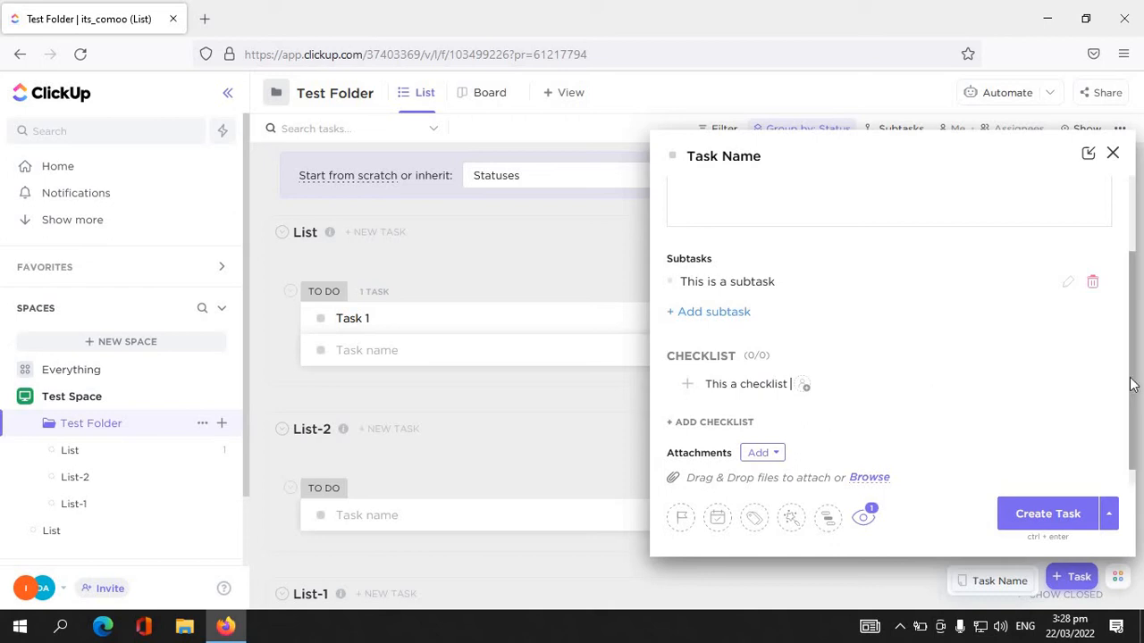
{"action": "scroll", "coordinate": [1131, 384], "scroll_direction": "down", "scroll_amount": 2}
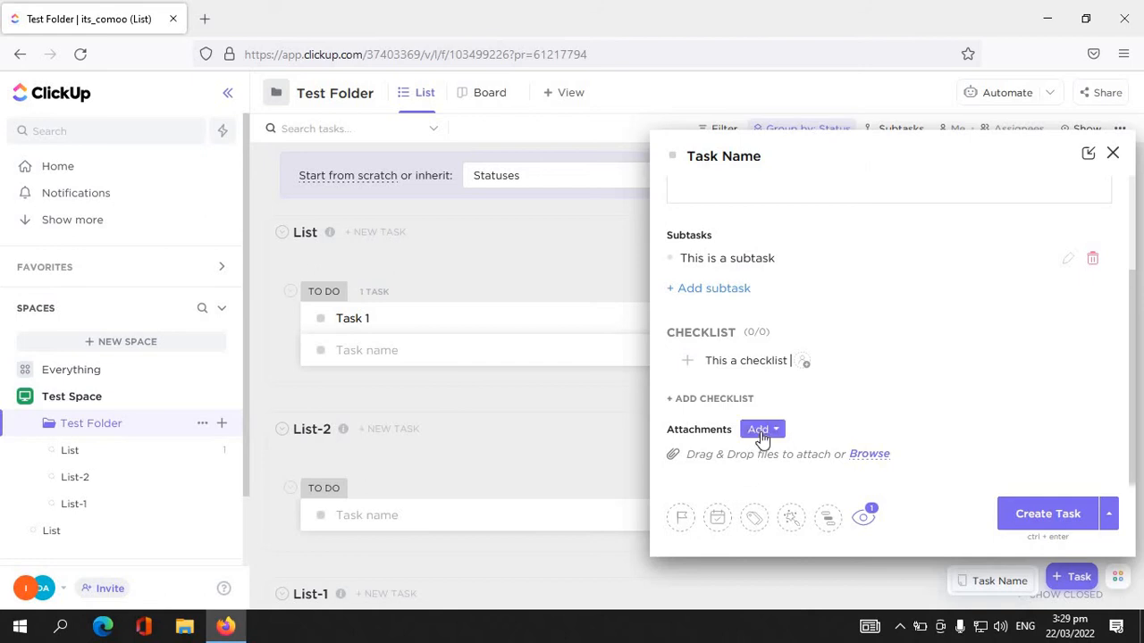
{"action": "key", "text": "Return"}
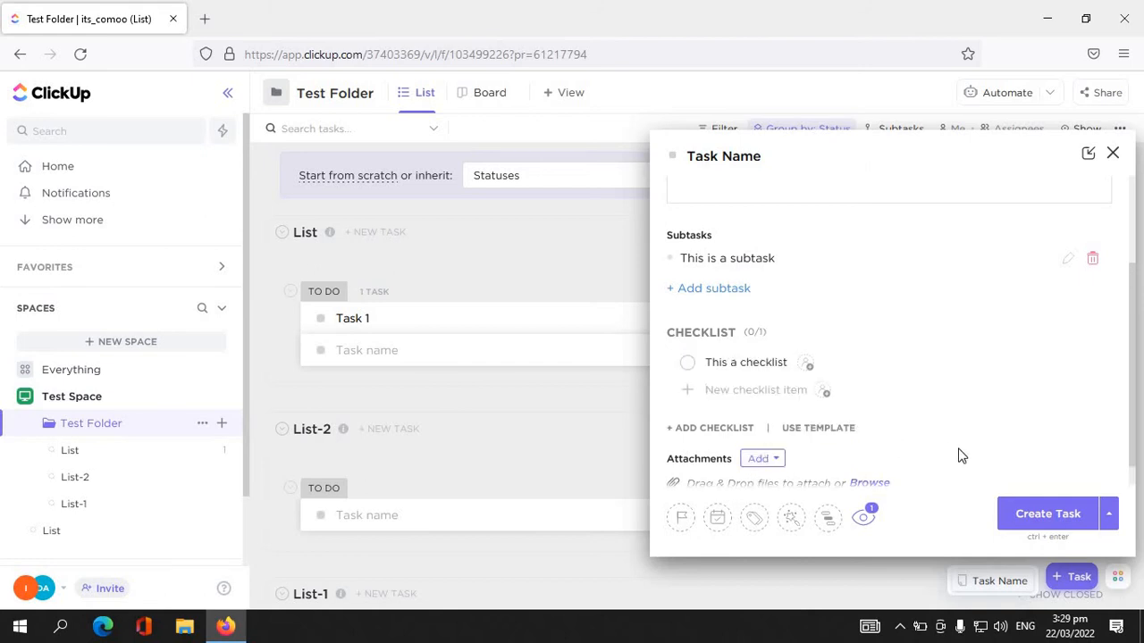
{"action": "scroll", "coordinate": [1136, 370], "scroll_direction": "down", "scroll_amount": 1}
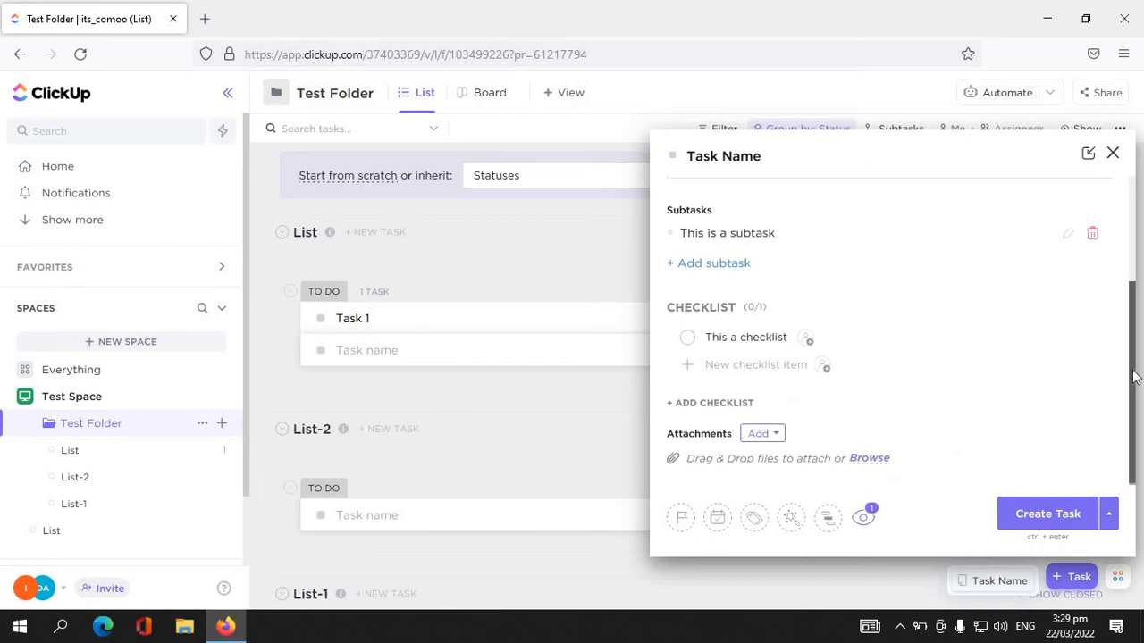
{"action": "left_click", "coordinate": [780, 433]}
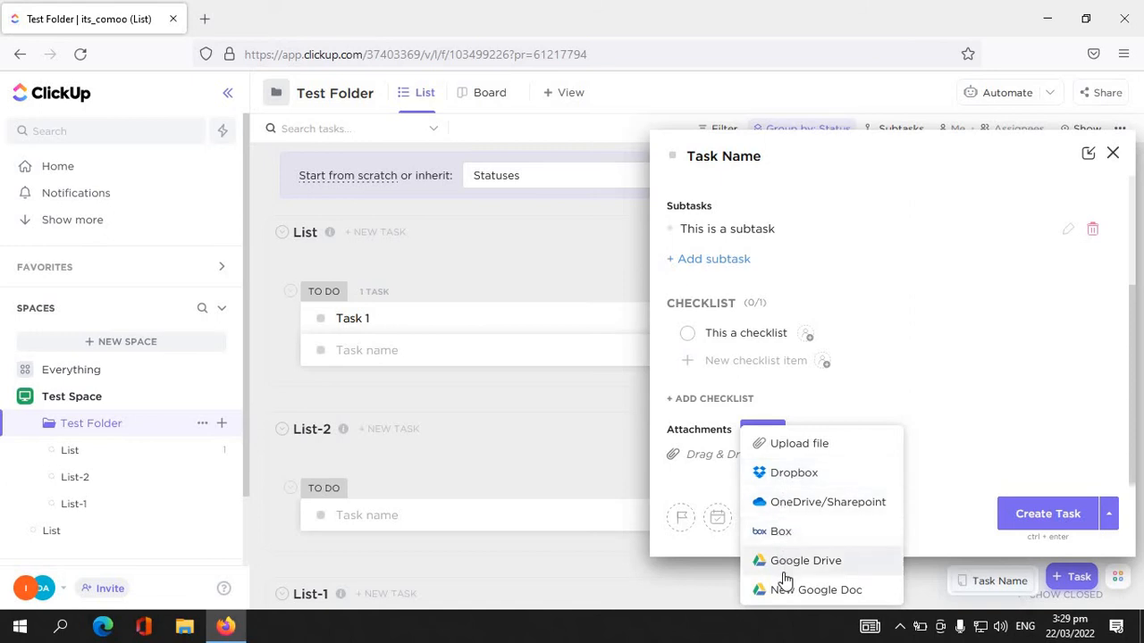
{"action": "left_click", "coordinate": [886, 422]}
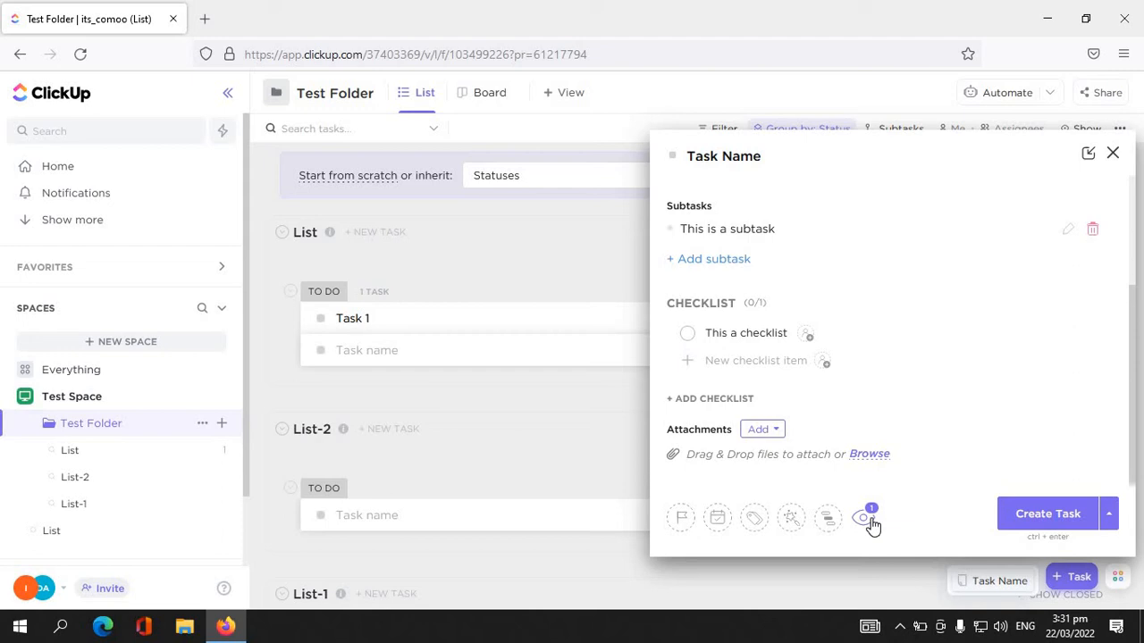
Step: Create the drafted task and give it a new tag named "mayday" in the list
{"action": "left_click", "coordinate": [1025, 516]}
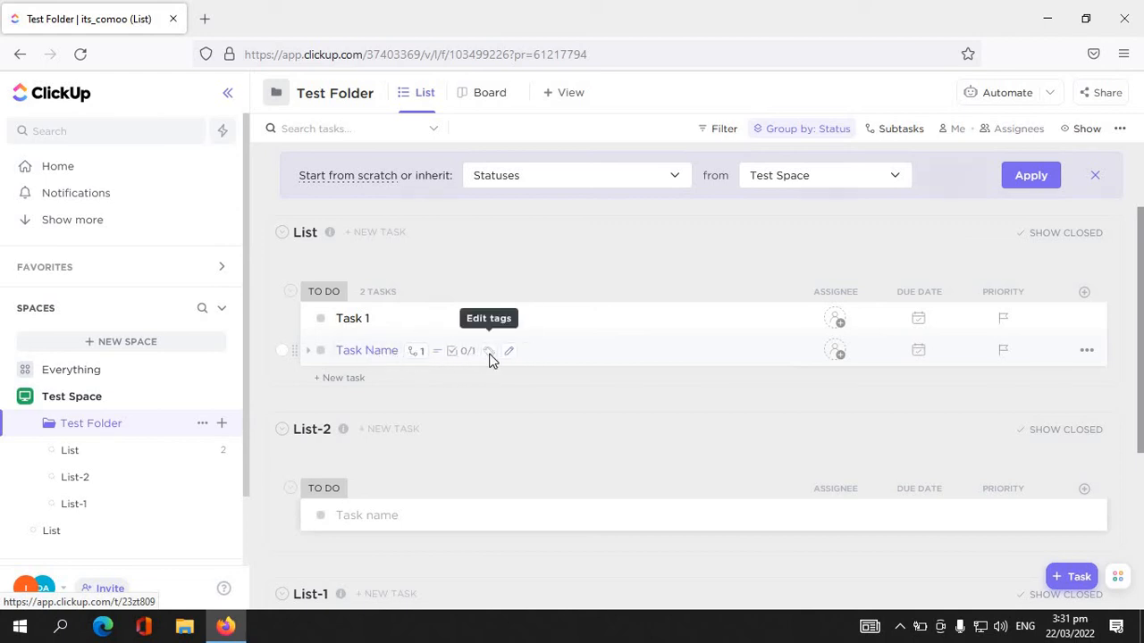
{"action": "left_click", "coordinate": [488, 355]}
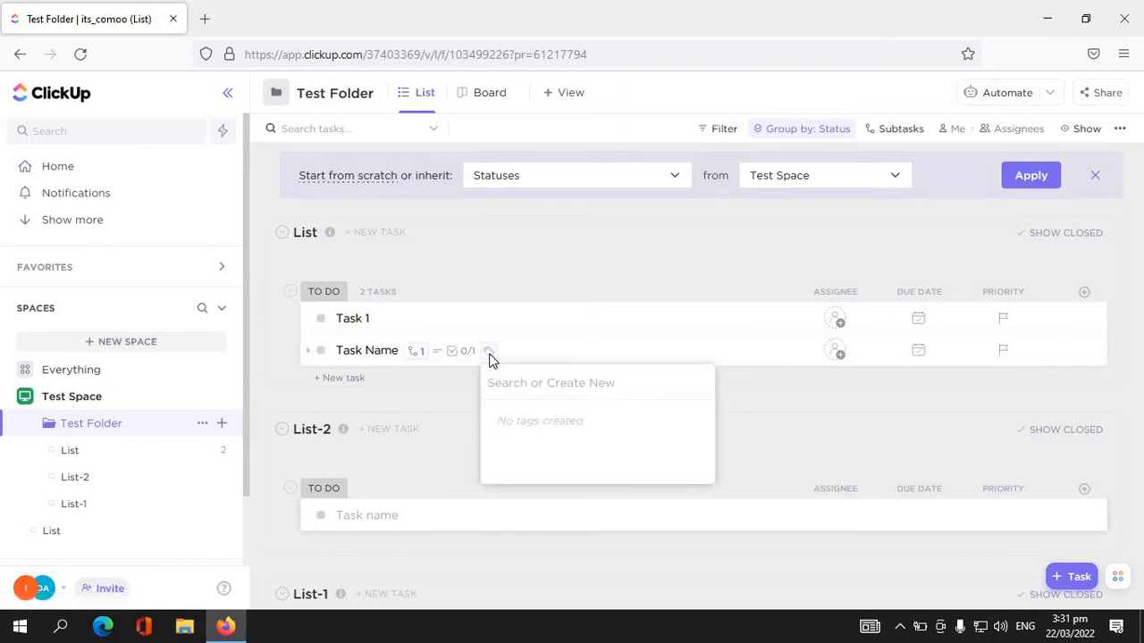
{"action": "type", "text": "mayday"}
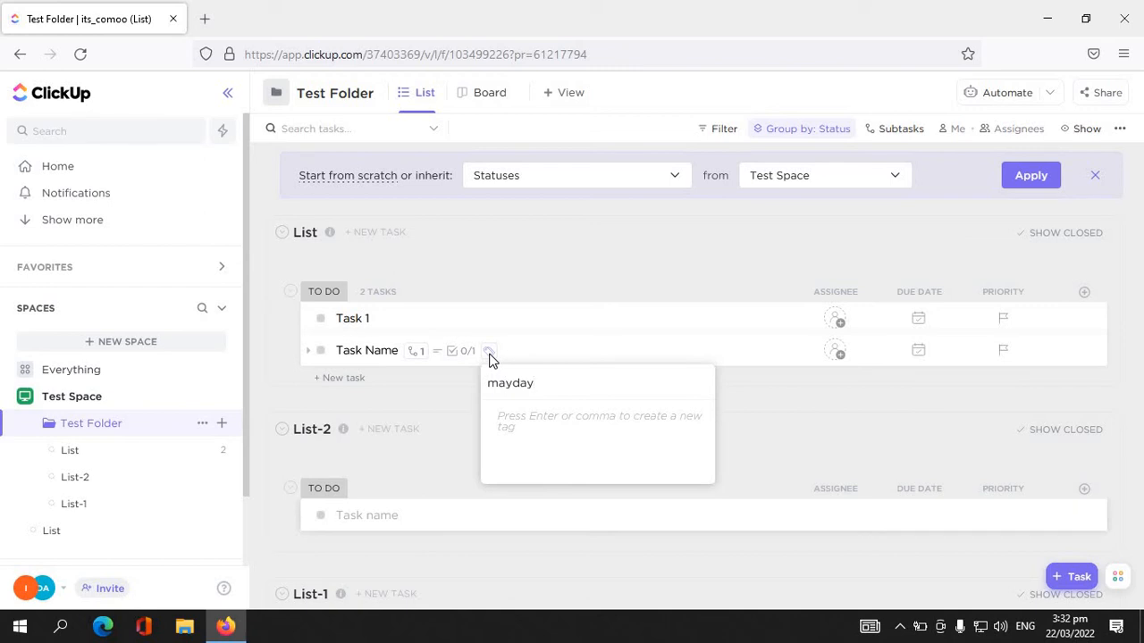
{"action": "key", "text": "Return"}
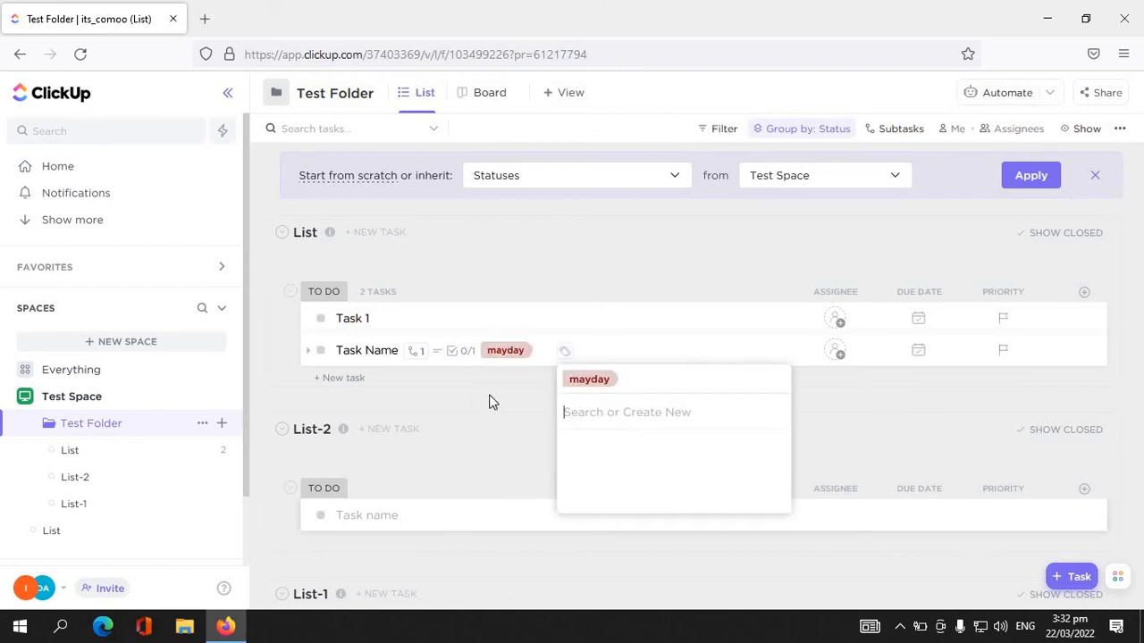
Step: Open the task "Task Name" from the list and set its priority to High
{"action": "left_click", "coordinate": [490, 402]}
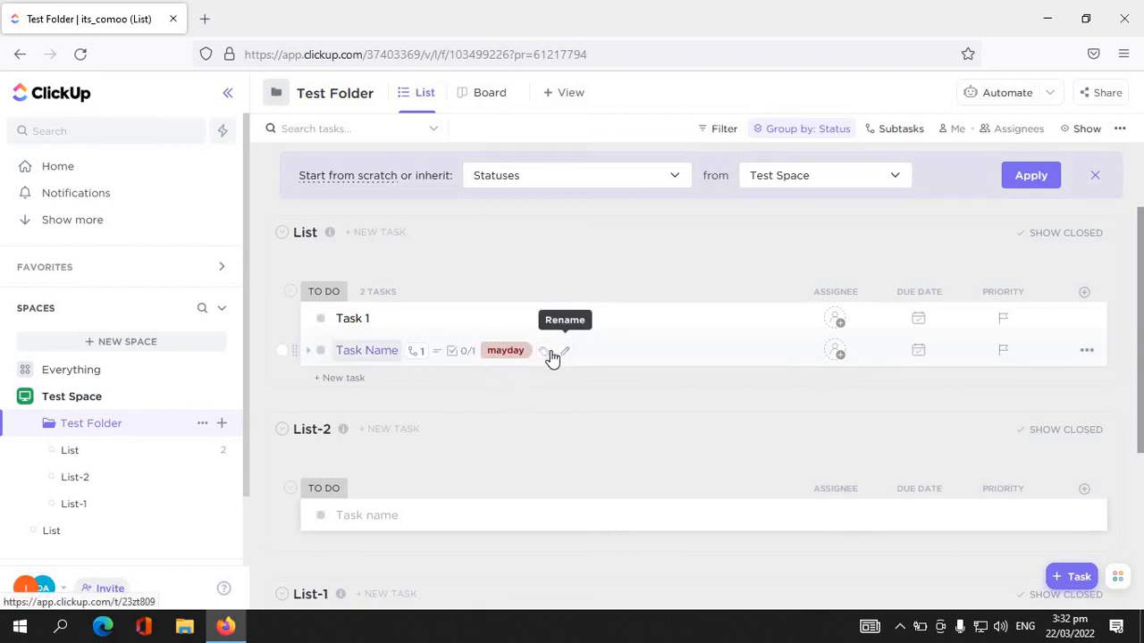
{"action": "left_click", "coordinate": [372, 356]}
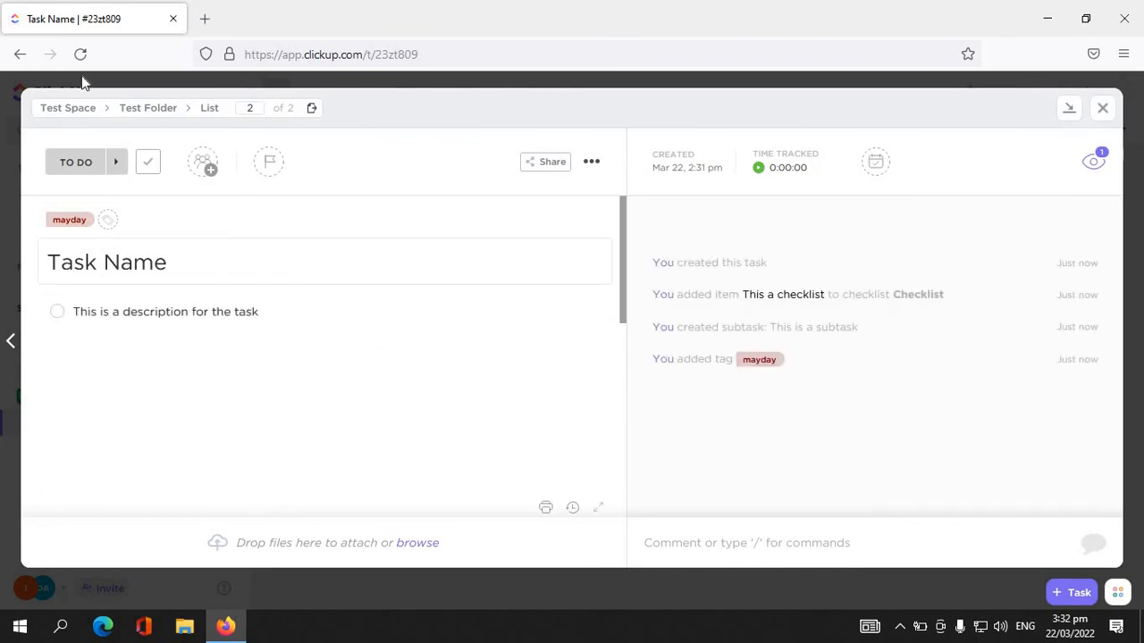
{"action": "left_click", "coordinate": [80, 162]}
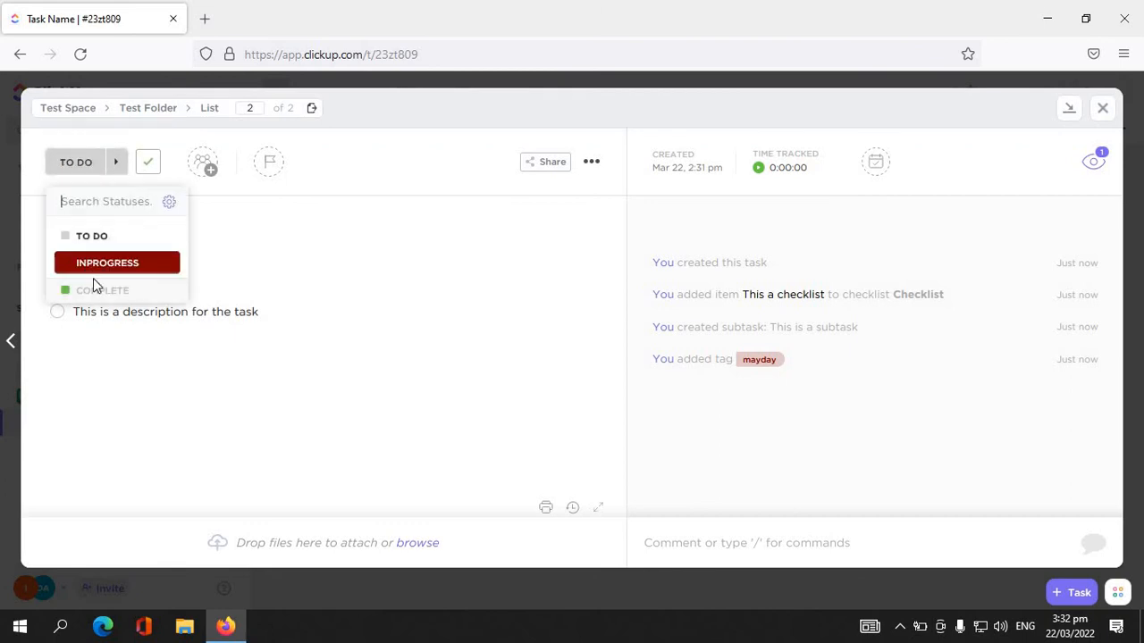
{"action": "left_click", "coordinate": [275, 218]}
{"action": "left_click", "coordinate": [273, 174]}
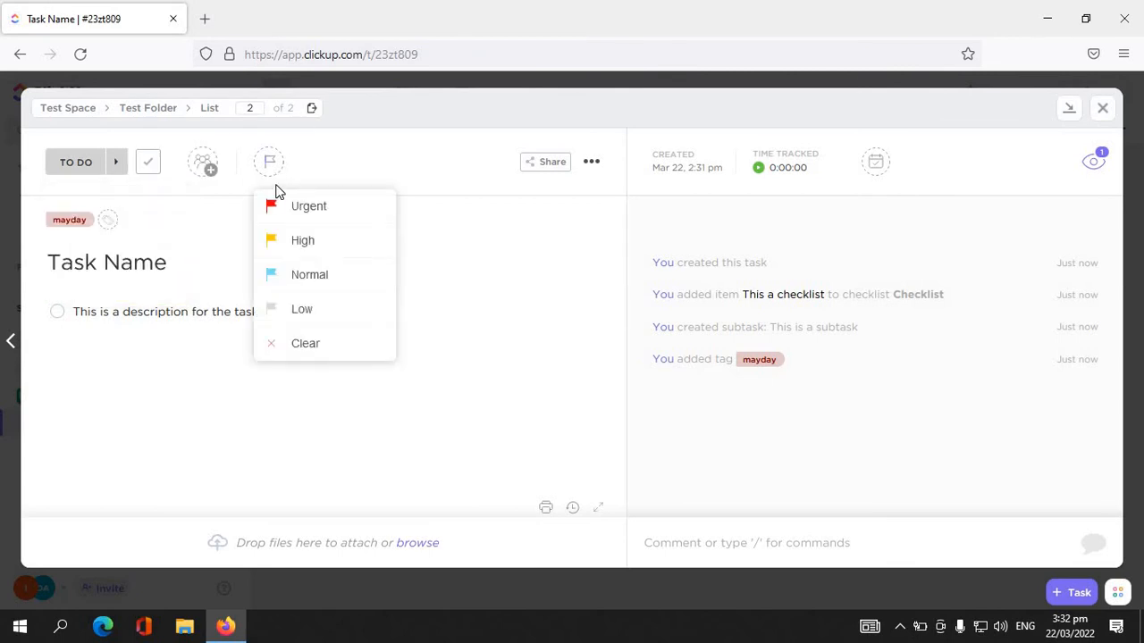
{"action": "left_click", "coordinate": [296, 243]}
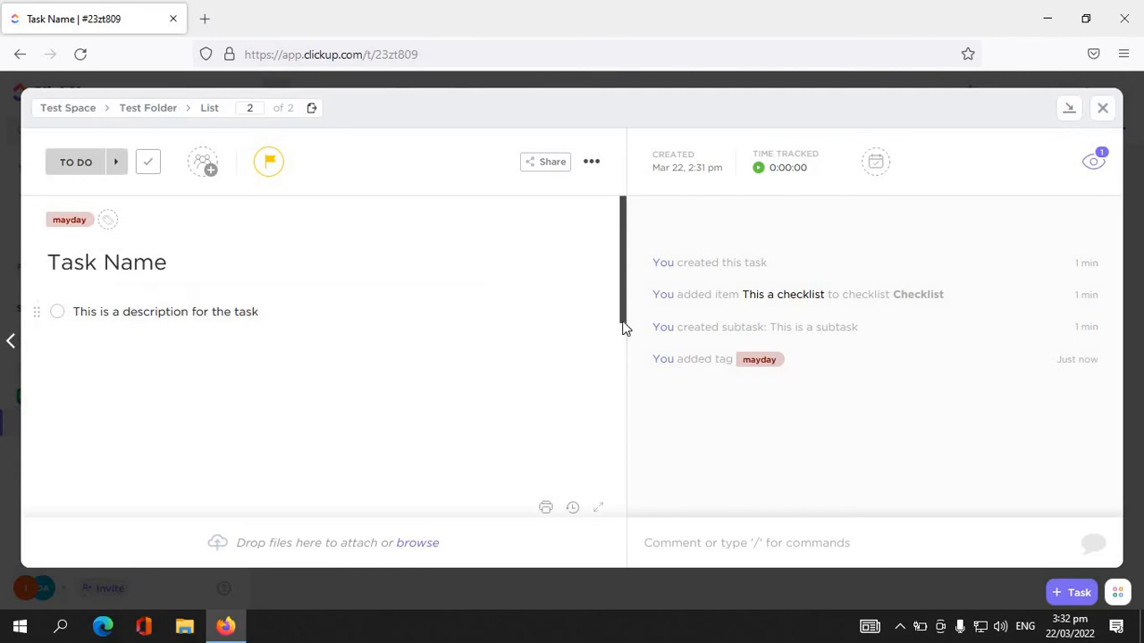
Step: Review the task's subtask and checklist sections and the types of relationship that can be added
{"action": "scroll", "coordinate": [624, 327], "scroll_direction": "down", "scroll_amount": 5}
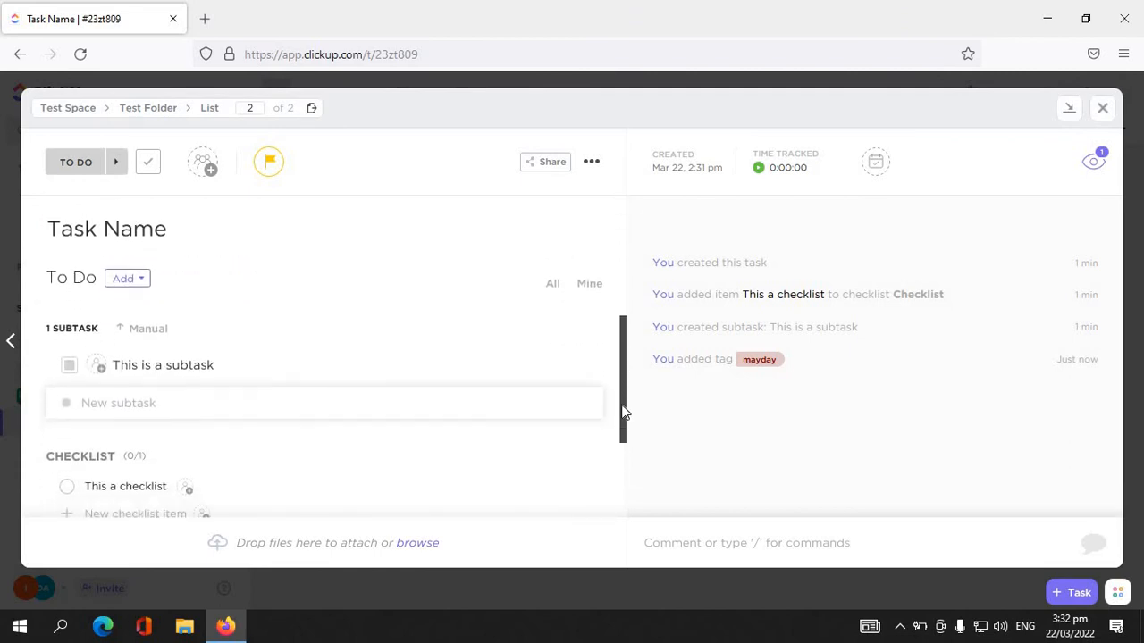
{"action": "left_click_drag", "start_coordinate": [624, 413], "coordinate": [617, 487]}
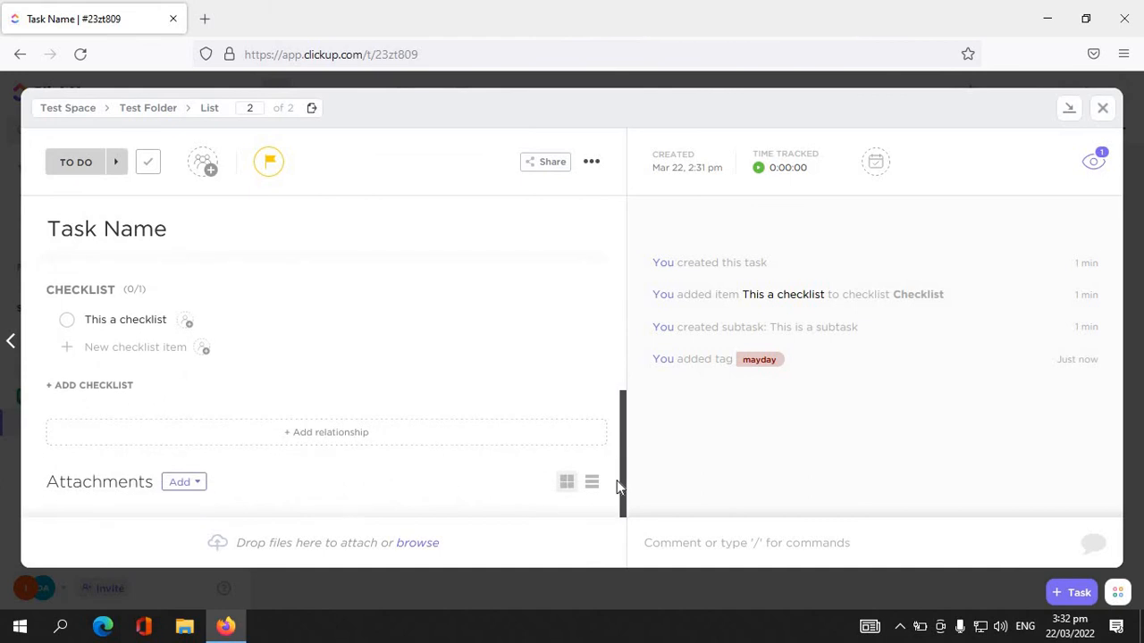
{"action": "left_click", "coordinate": [327, 434]}
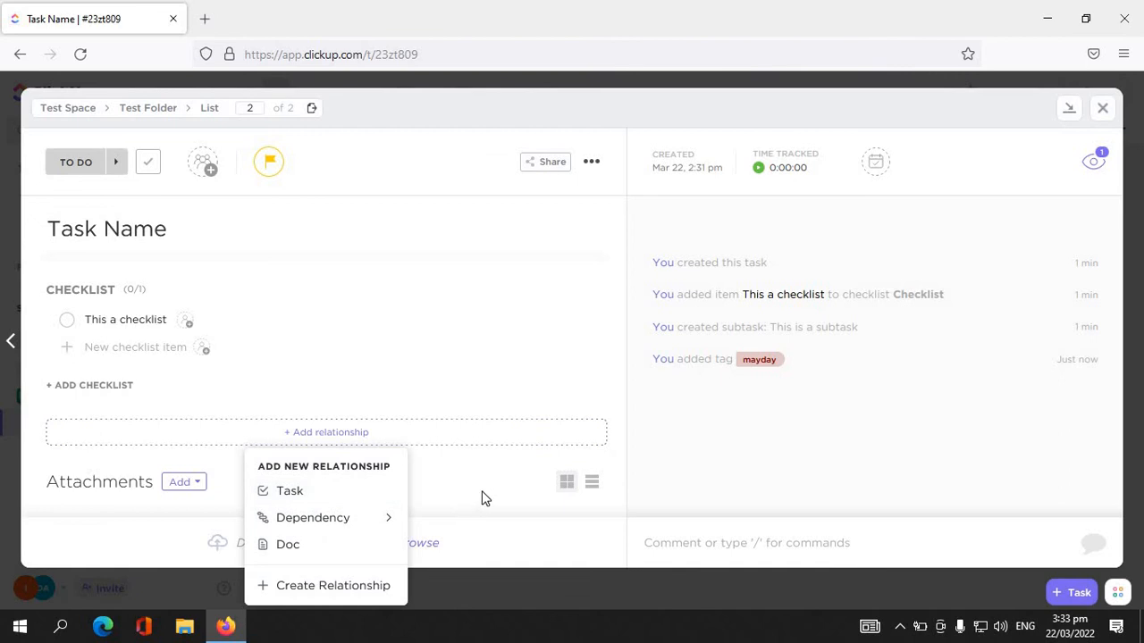
{"action": "left_click", "coordinate": [594, 451]}
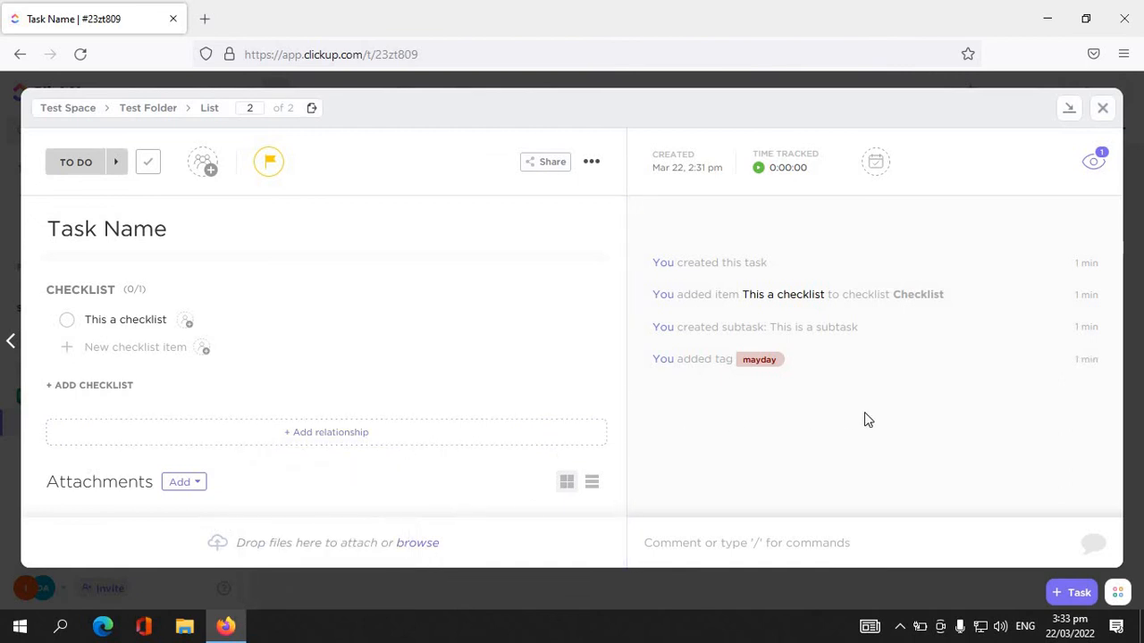
{"action": "mouse_move", "coordinate": [728, 242]}
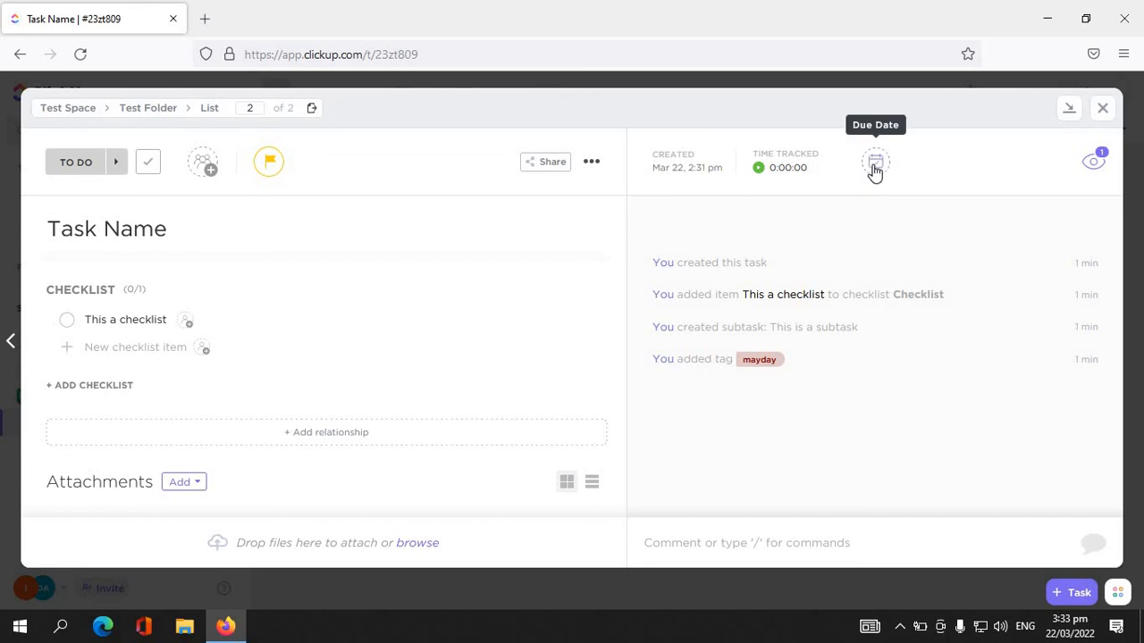
Step: Post the comment "This is a comment can you please handle this?" on the task
{"action": "left_click", "coordinate": [950, 541]}
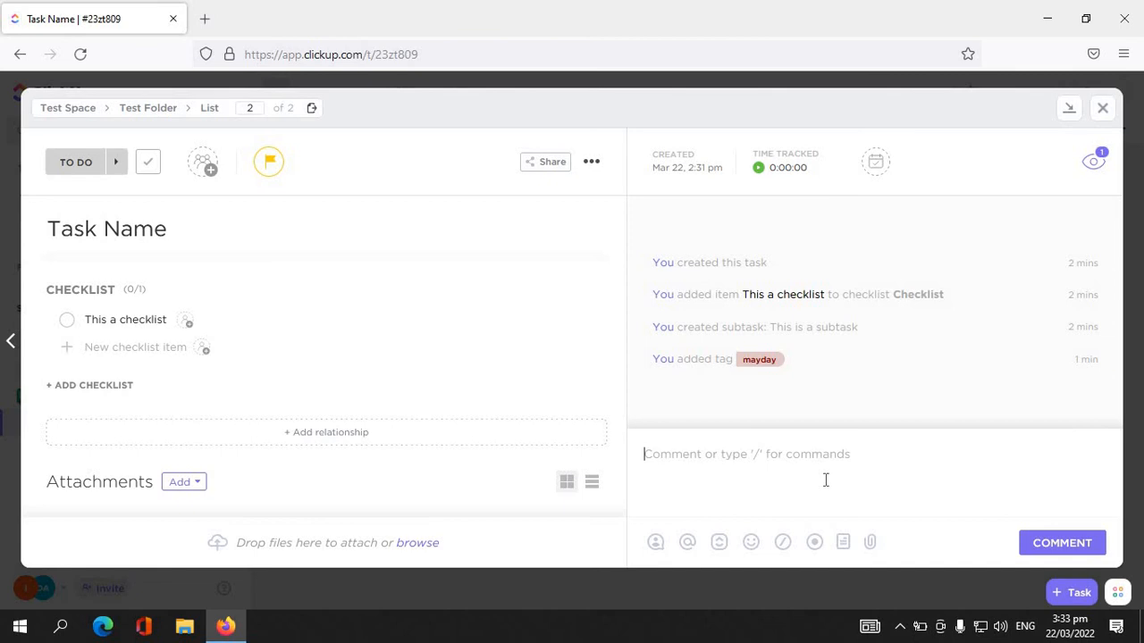
{"action": "type", "text": "T"}
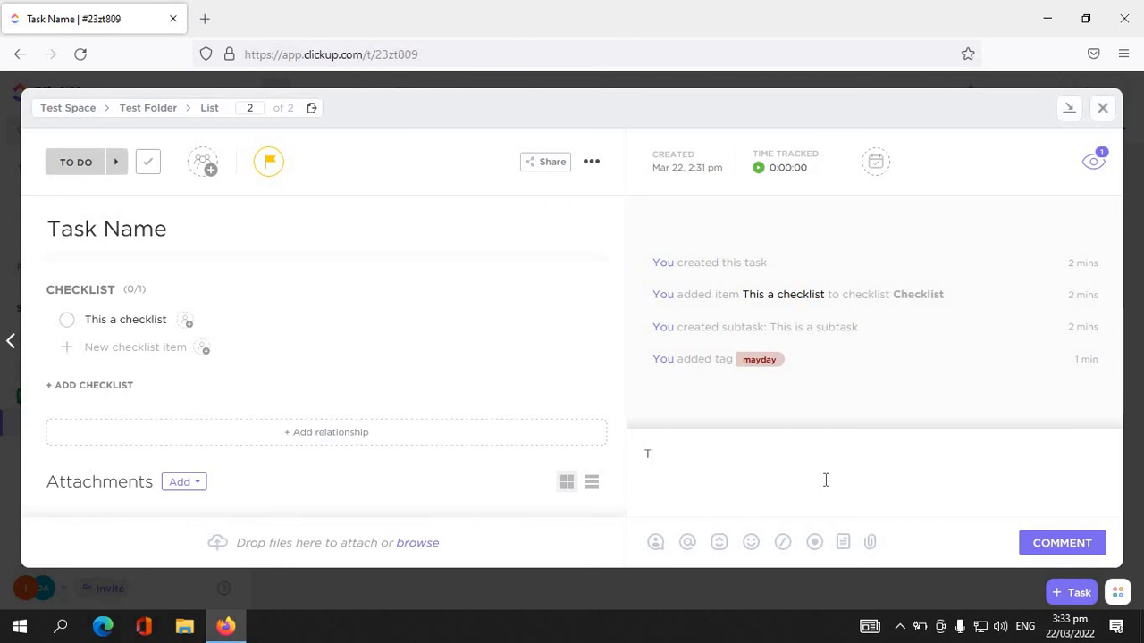
{"action": "type", "text": "his is a commen"}
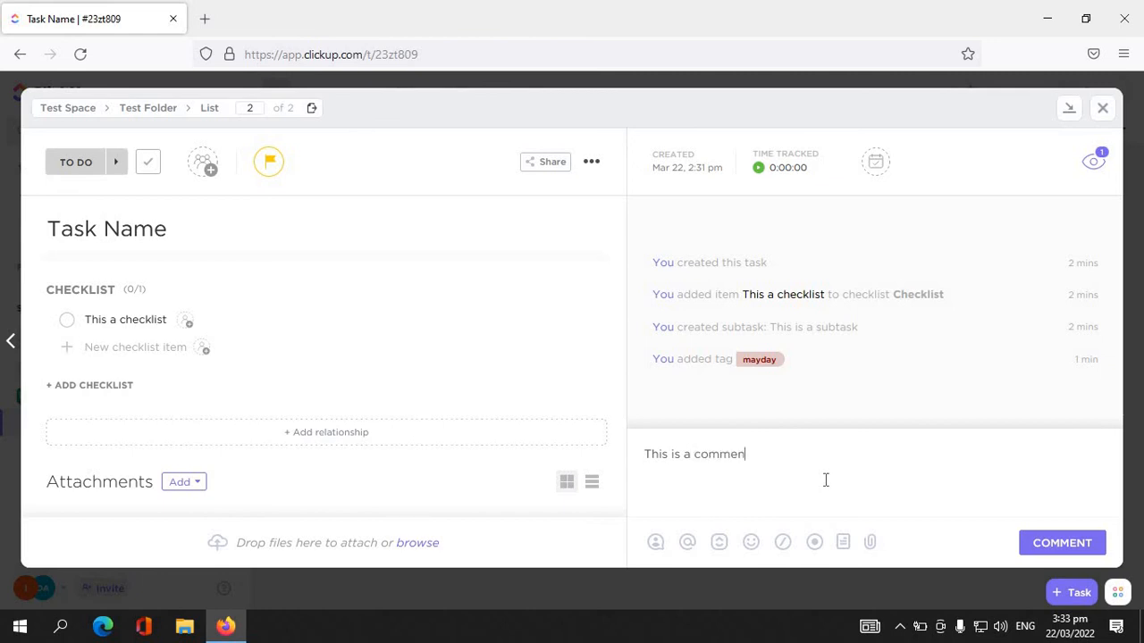
{"action": "type", "text": "t can you please"}
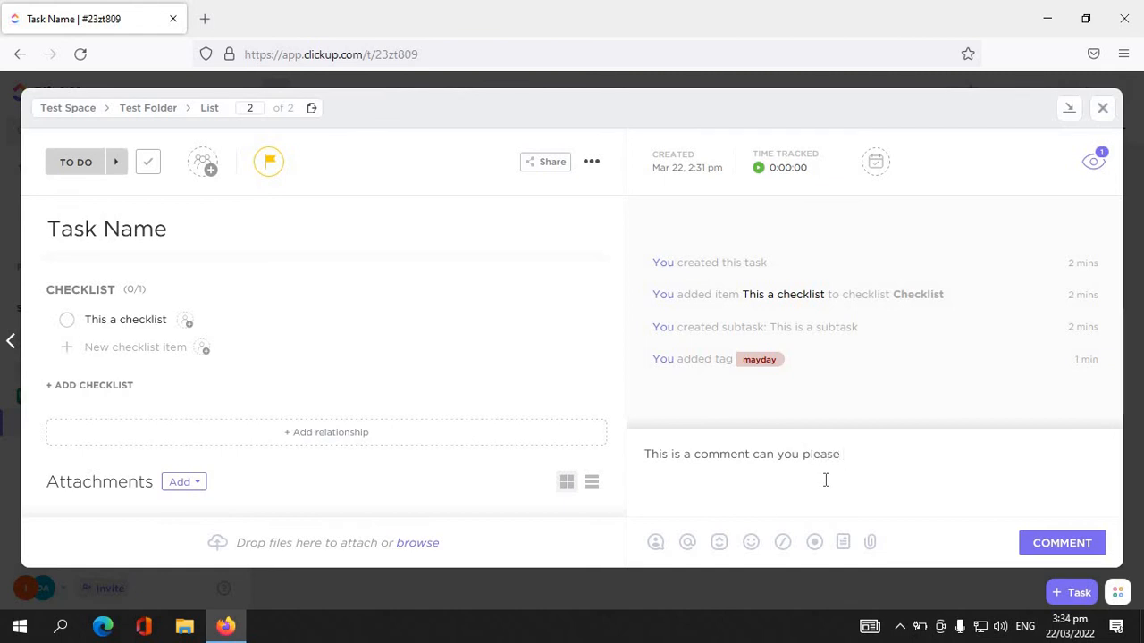
{"action": "type", "text": " handle this ?"}
{"action": "key", "text": "Return"}
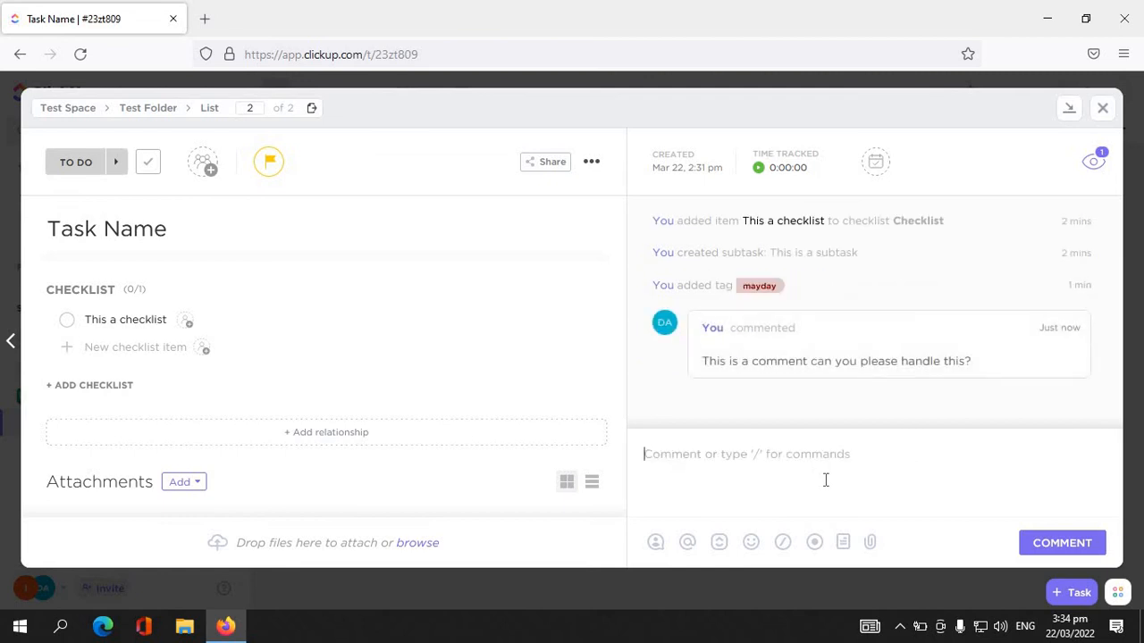
Step: Edit the posted comment to add a mention of your own account at its end, and save it
{"action": "mouse_move", "coordinate": [853, 348]}
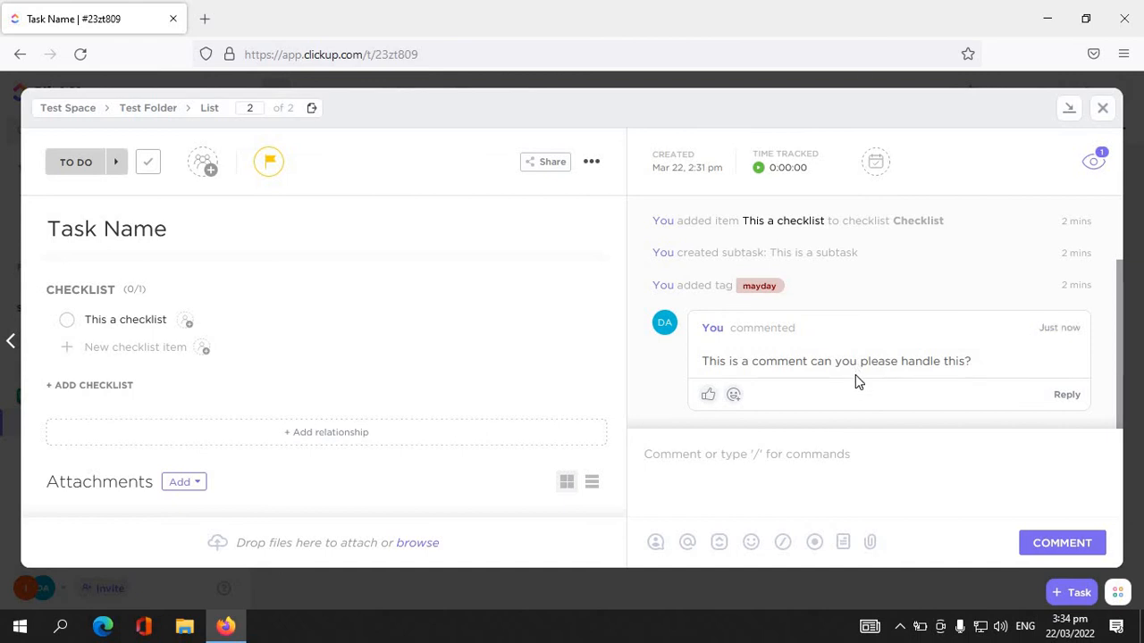
{"action": "mouse_move", "coordinate": [987, 333]}
{"action": "left_click", "coordinate": [985, 329]}
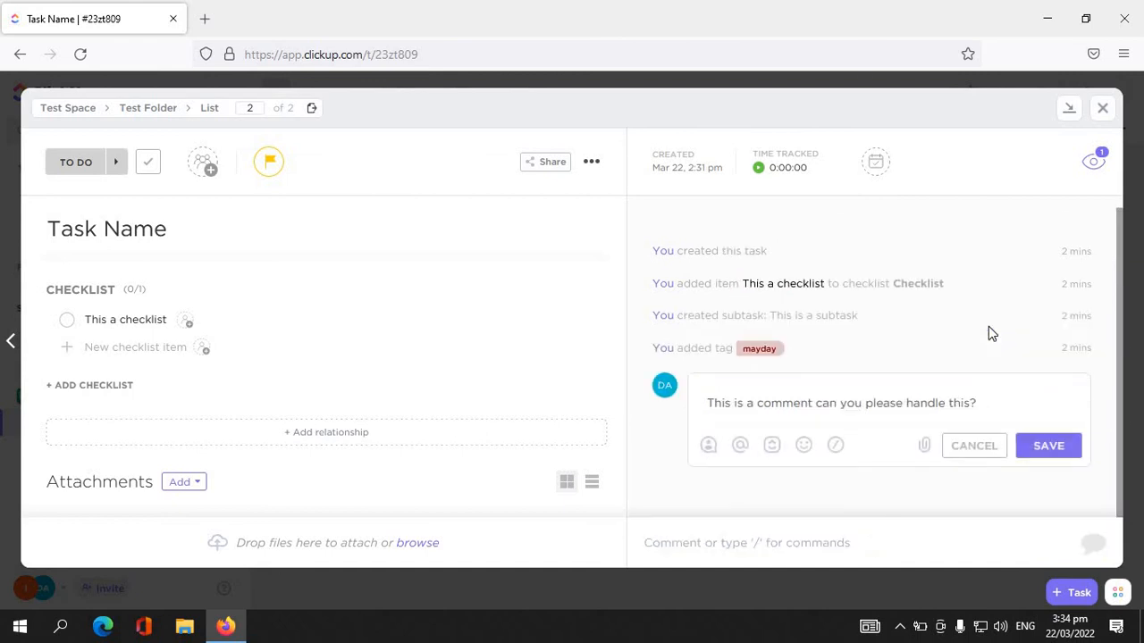
{"action": "type", "text": "@"}
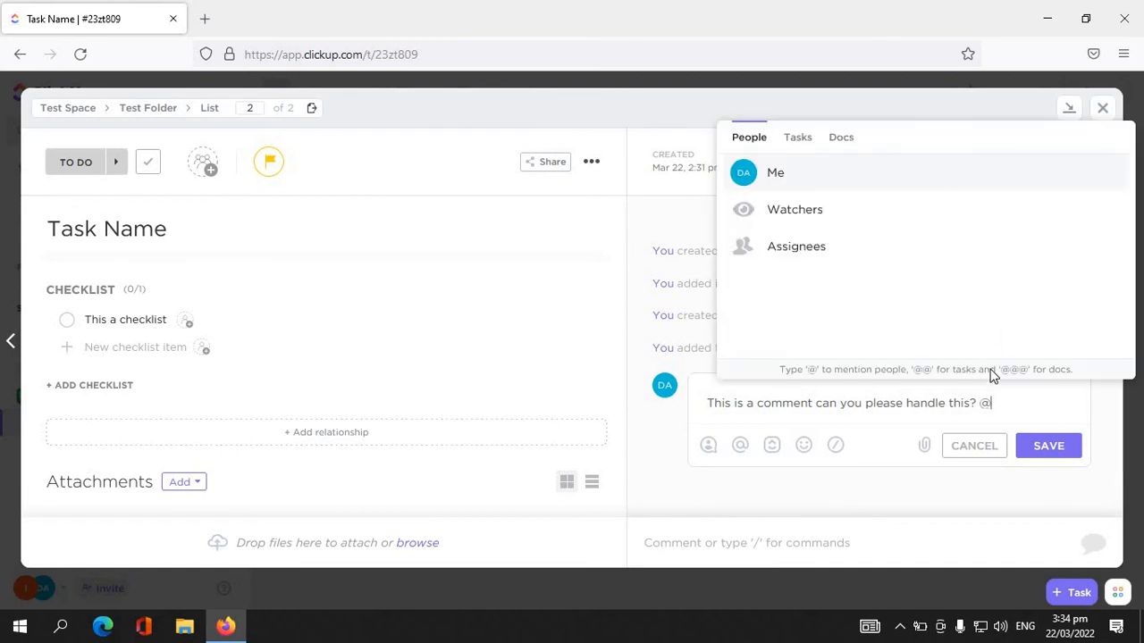
{"action": "left_click", "coordinate": [810, 173]}
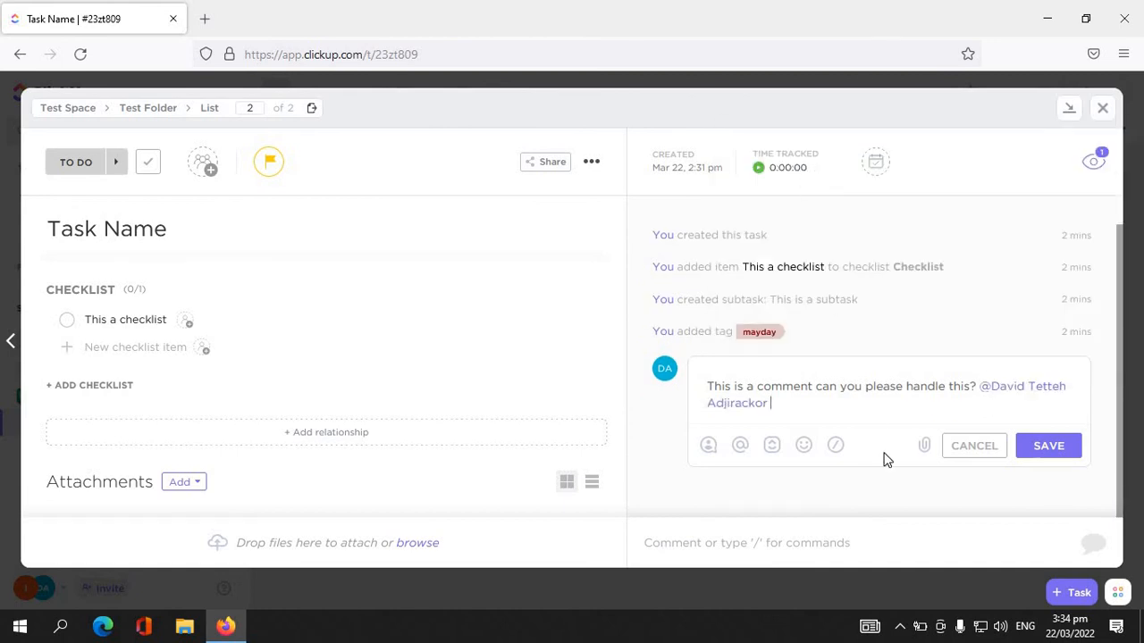
{"action": "key", "text": "ctrl+a"}
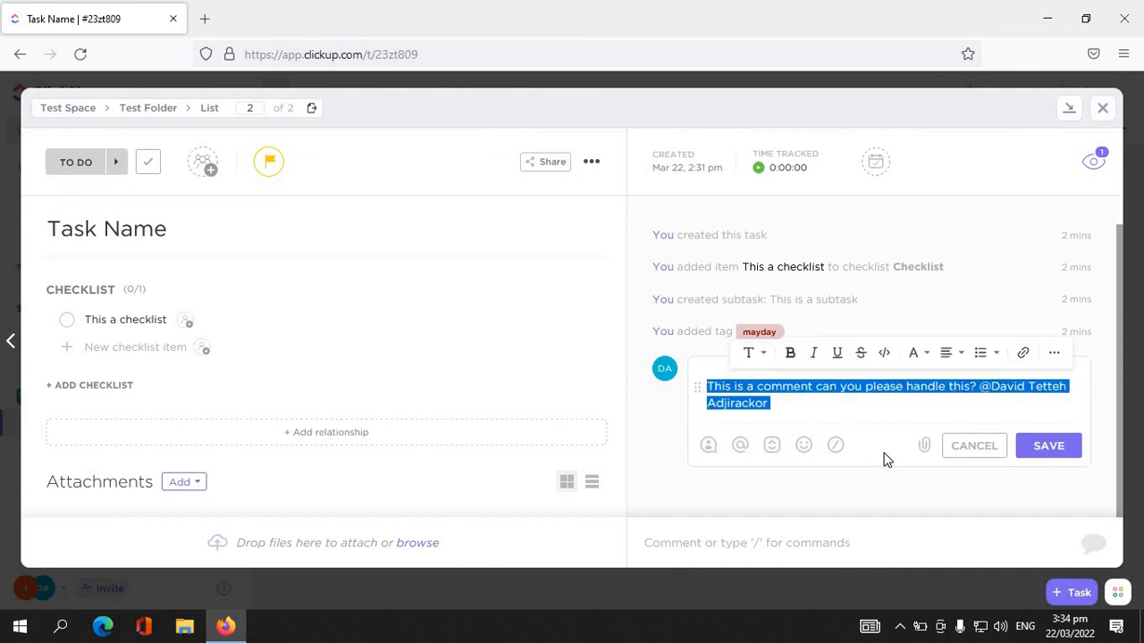
{"action": "left_click", "coordinate": [837, 411]}
{"action": "left_click", "coordinate": [1067, 454]}
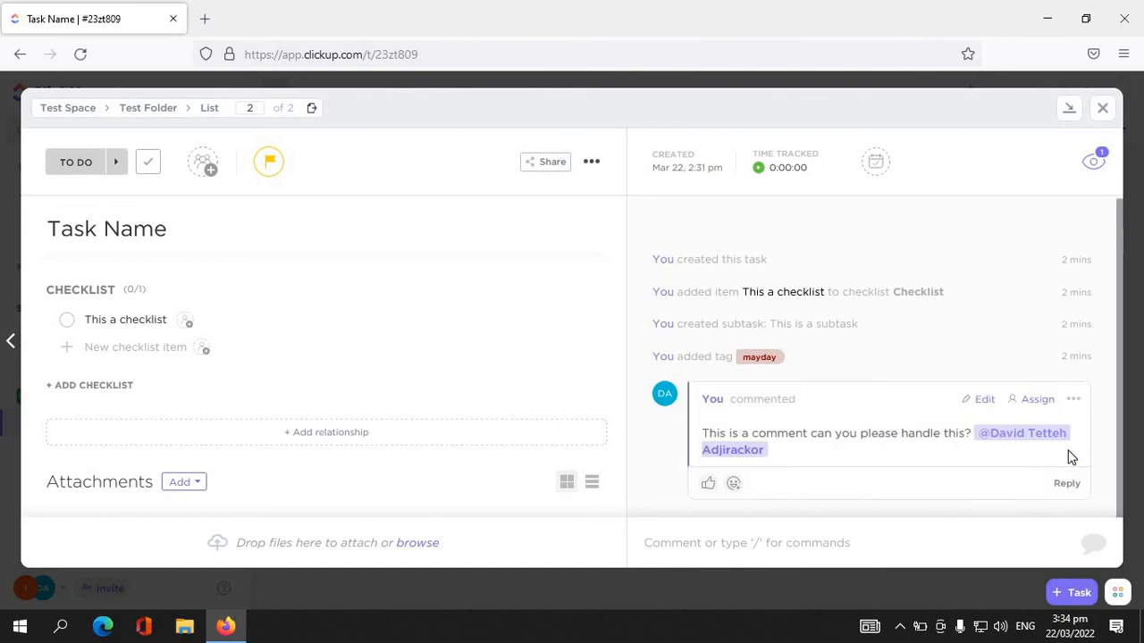